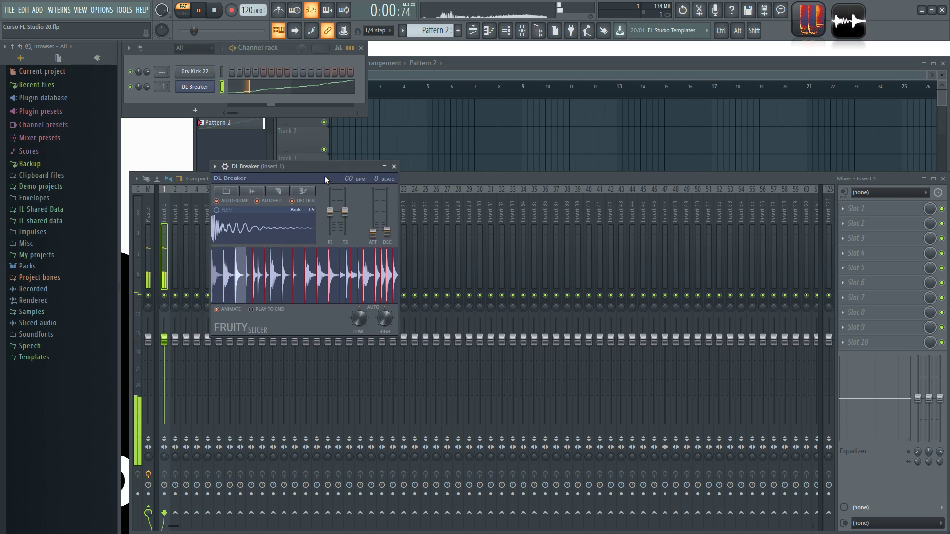
Step: Close the DL Breaker slicer window and stop the pattern playback
left_click_drag(315, 169, 350, 151)
left_click(422, 152)
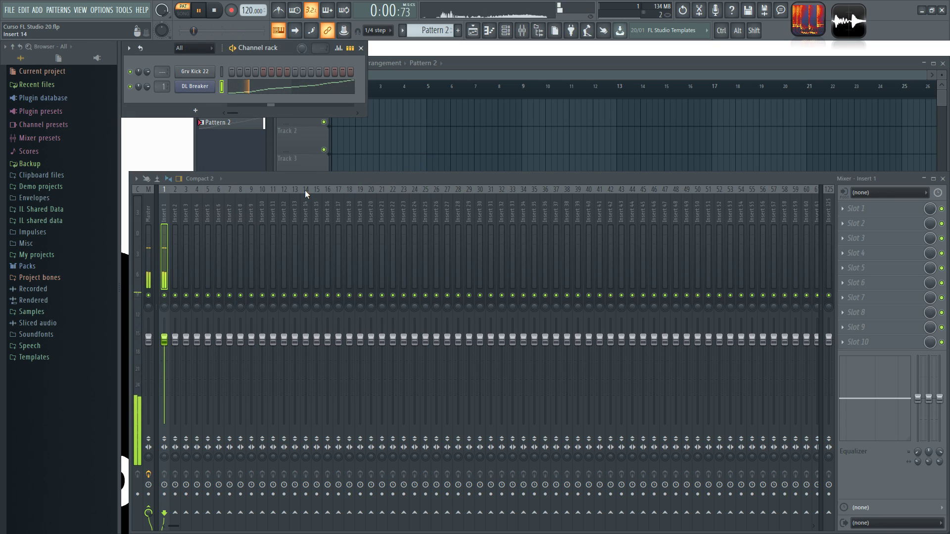
key("space")
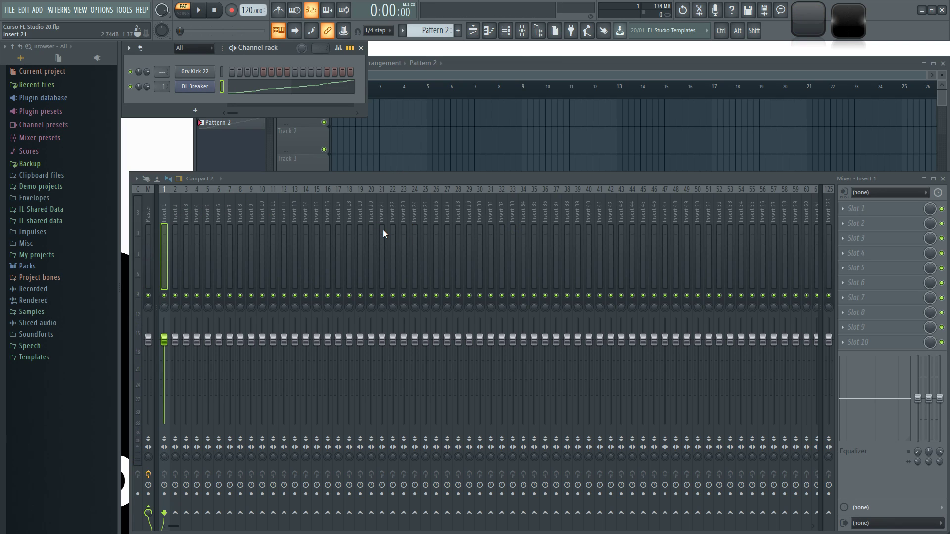
Step: Load Soundgoodizer into effect slot 4 of Insert 1 and place its window over the middle of the mixer
left_click(843, 253)
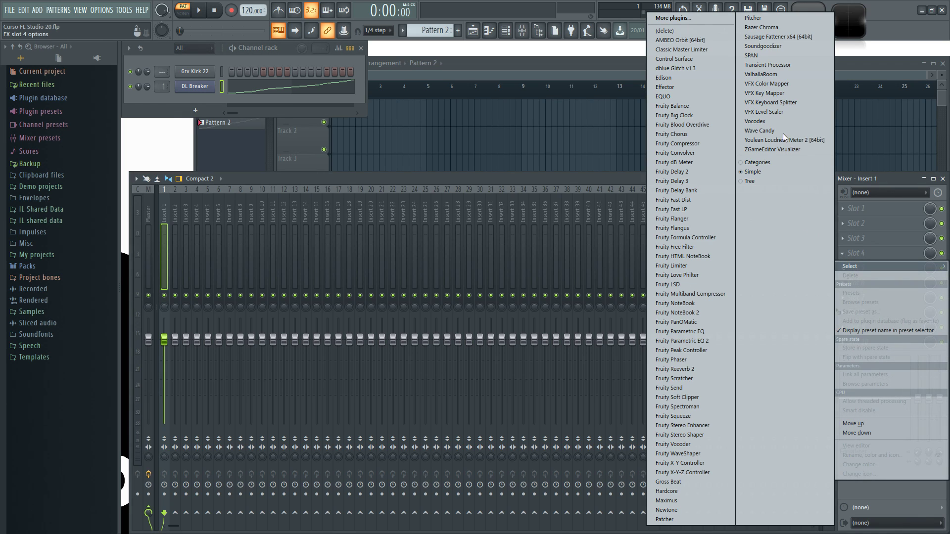
left_click(792, 46)
left_click_drag(604, 191, 399, 161)
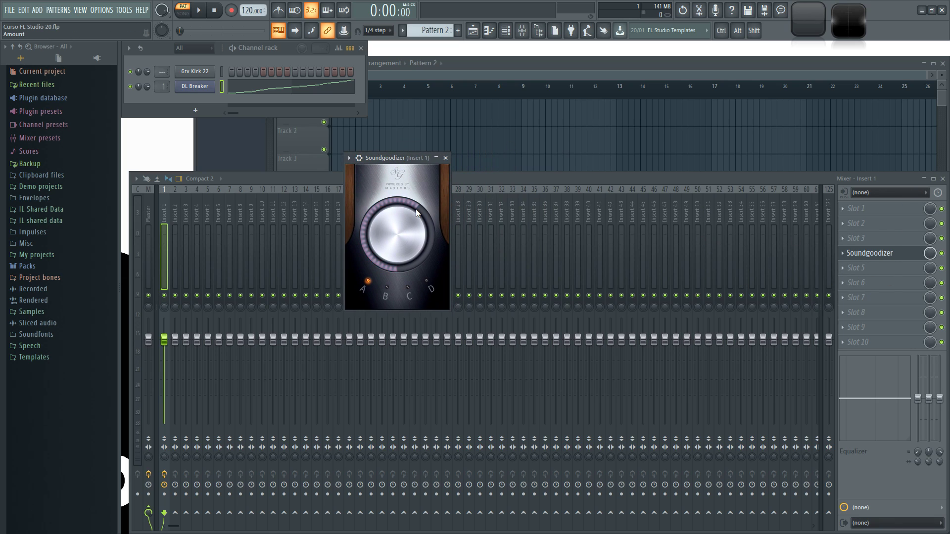
Step: Set the Soundgoodizer amount to zero, audition its modes during playback, and stop with mode A selected
left_click_drag(400, 230, 401, 280)
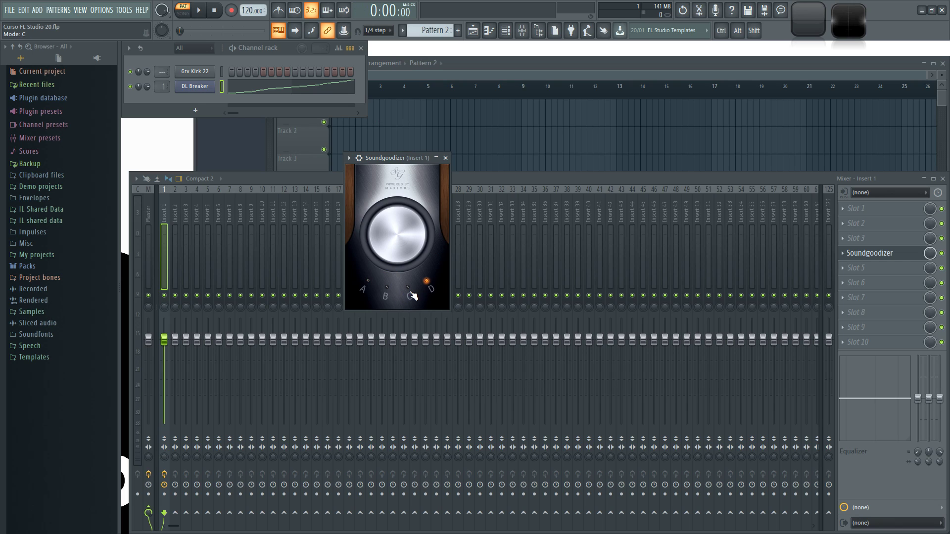
scroll(390, 250, "up", 10)
key("space")
left_click(386, 288)
left_click(407, 288)
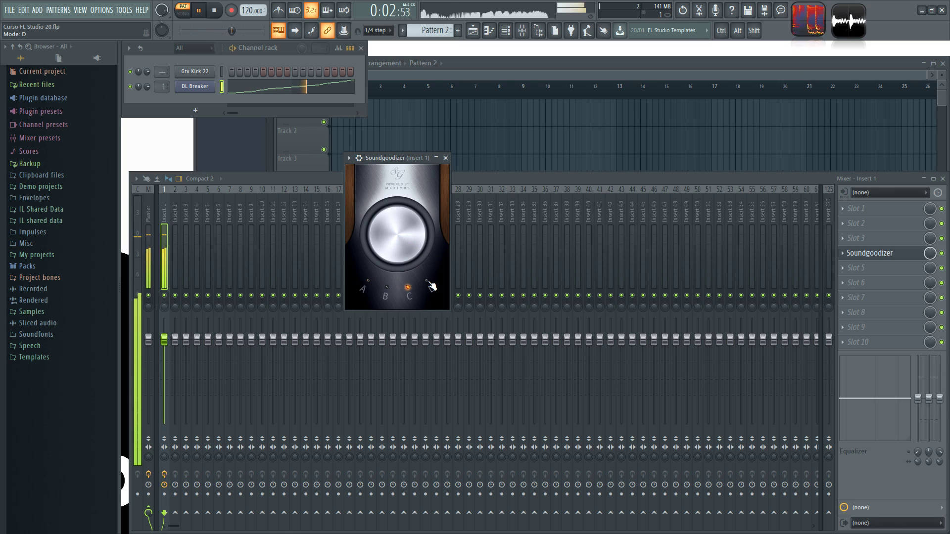
key("space")
left_click(369, 282)
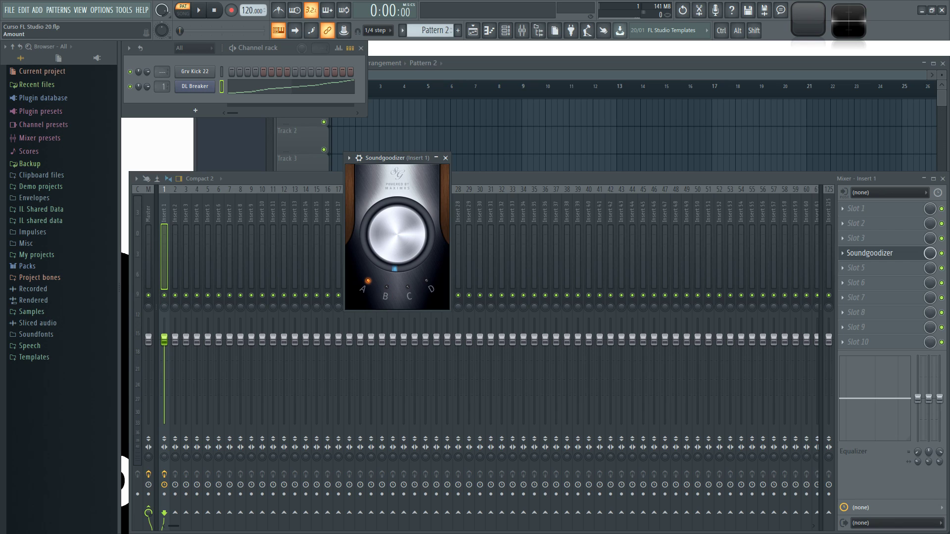
Step: Sweep the Soundgoodizer amount up to full and back down, leaving it at about half in mode A
left_click_drag(402, 255, 380, 201)
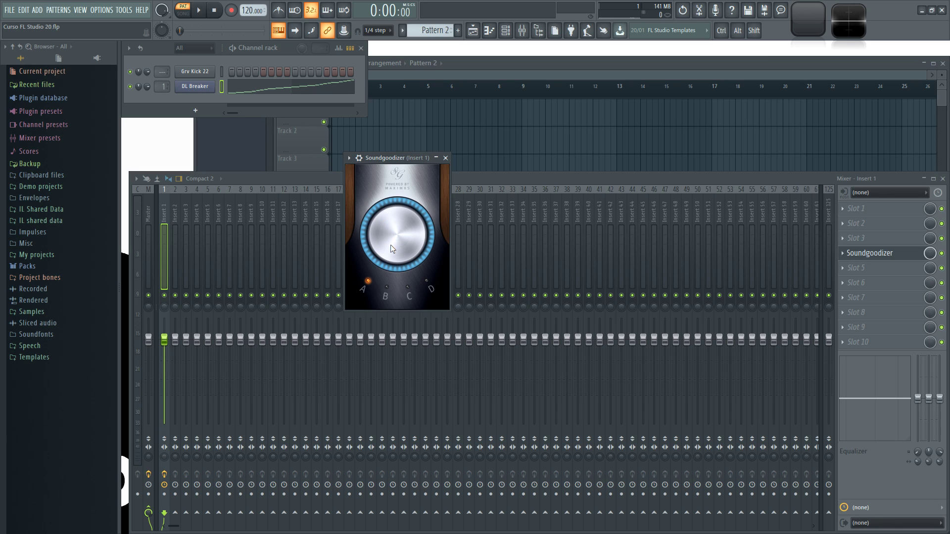
left_click_drag(402, 252, 402, 270)
left_click(372, 286)
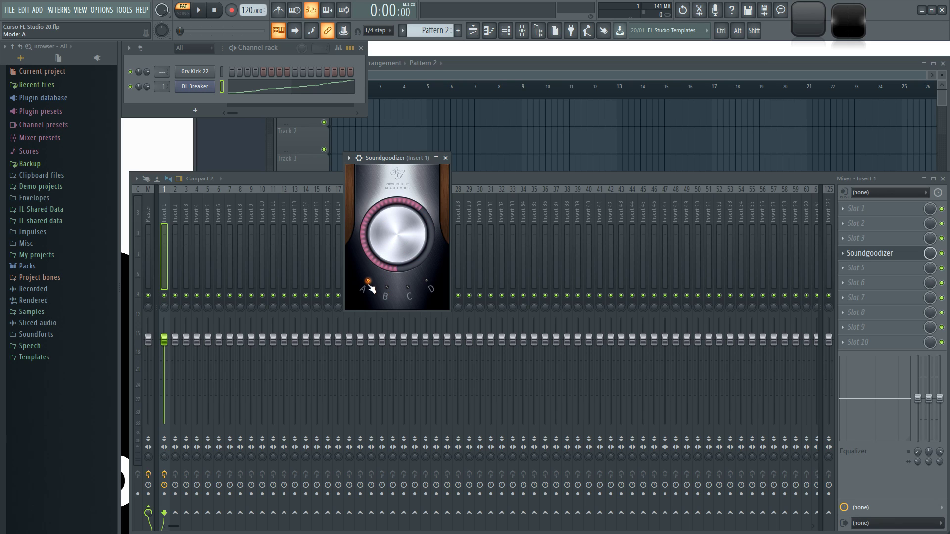
left_click_drag(395, 230, 396, 243)
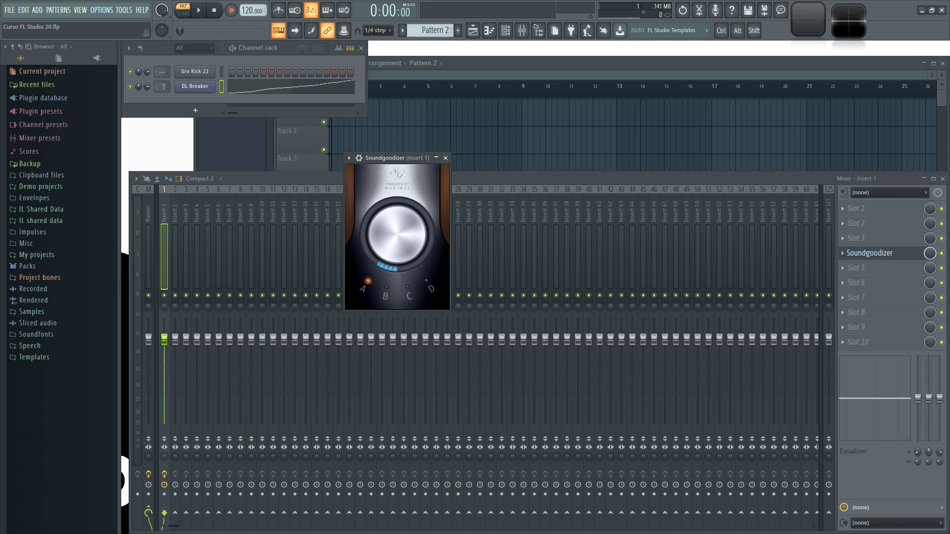
left_click(369, 287)
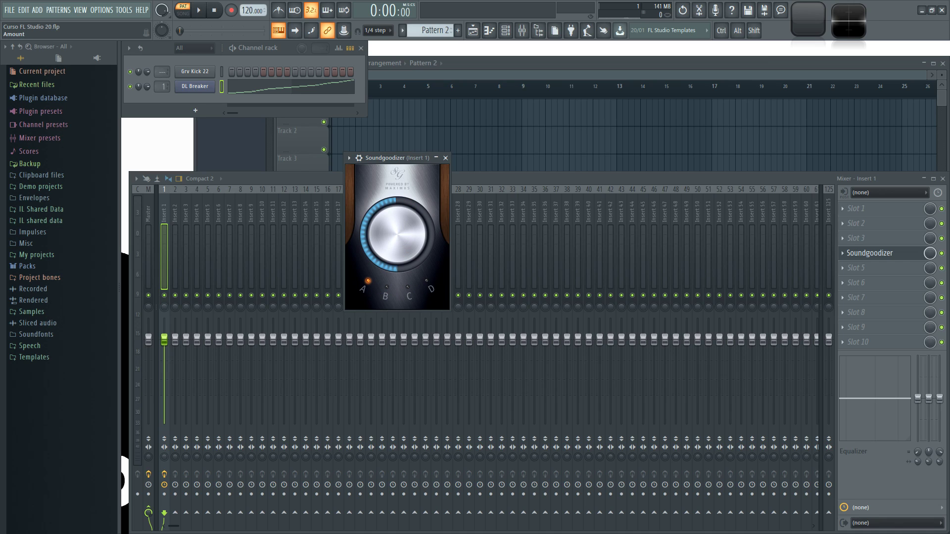
Step: Play the pattern, compare Soundgoodizer modes A, B, C and D at half amount, and stop with mode D selected
left_click(389, 288)
key("space")
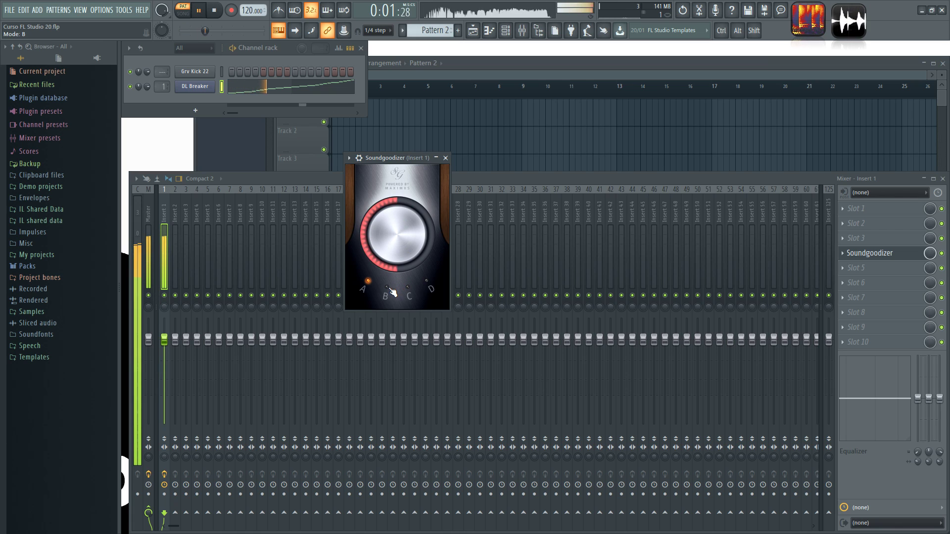
left_click(389, 289)
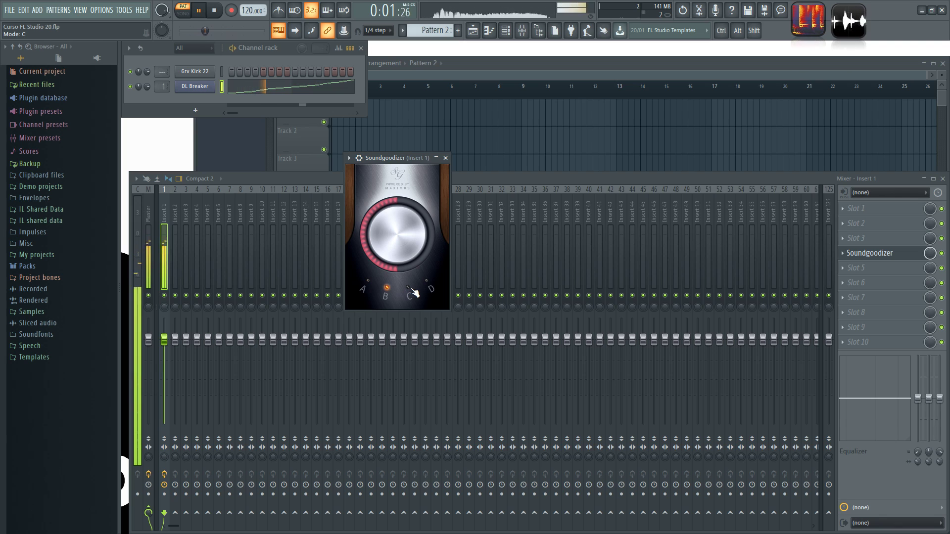
left_click(414, 293)
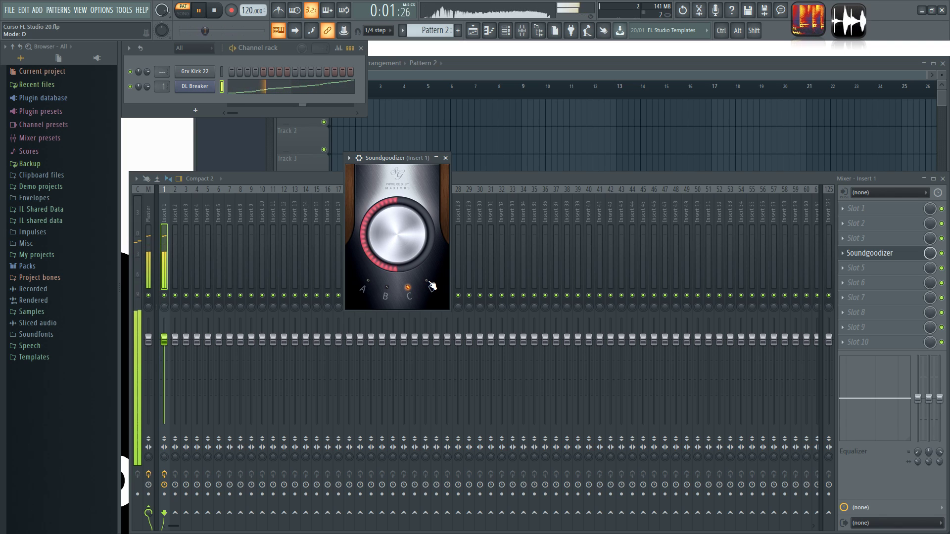
left_click(428, 282)
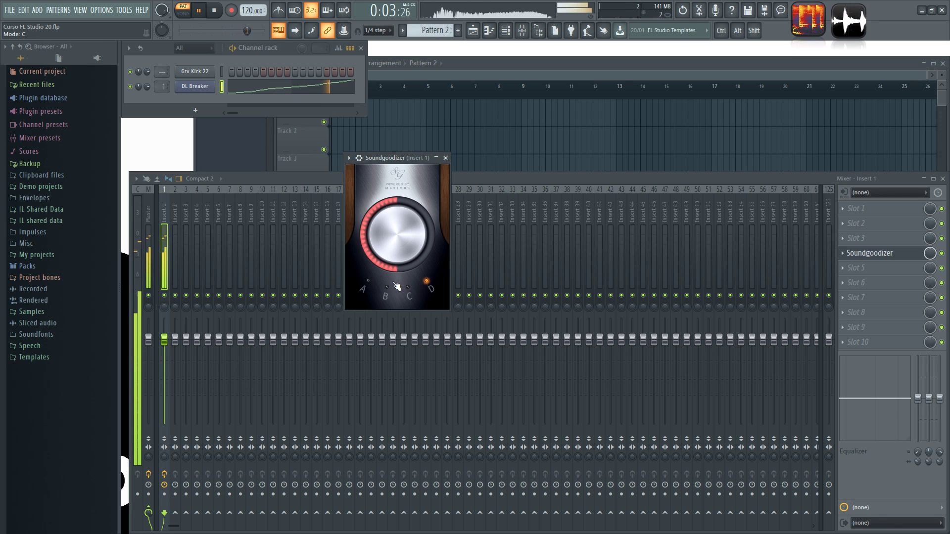
left_click(372, 284)
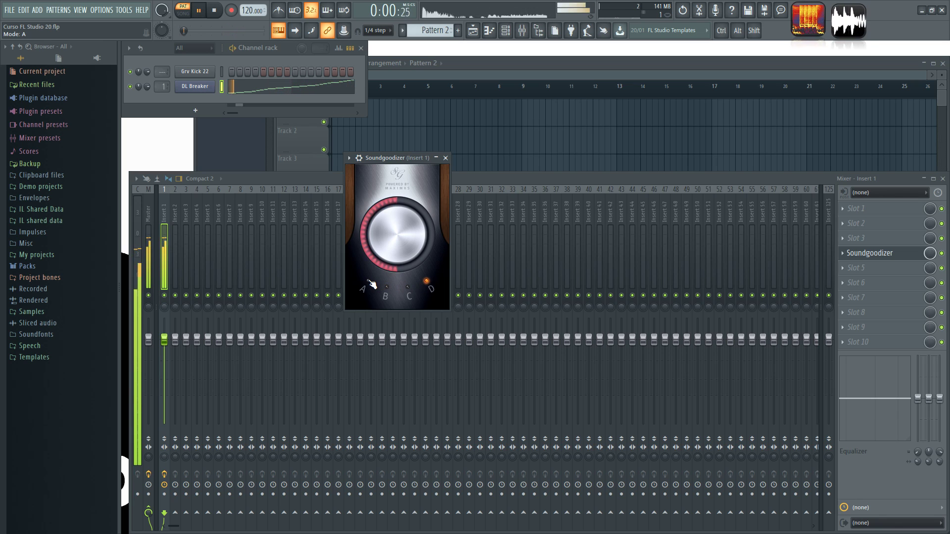
left_click(392, 291)
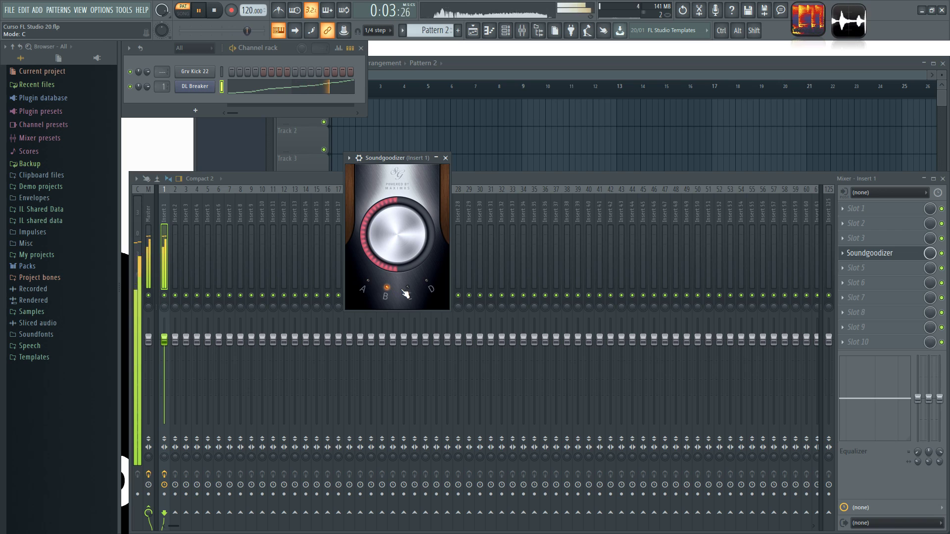
left_click(427, 283)
key("space")
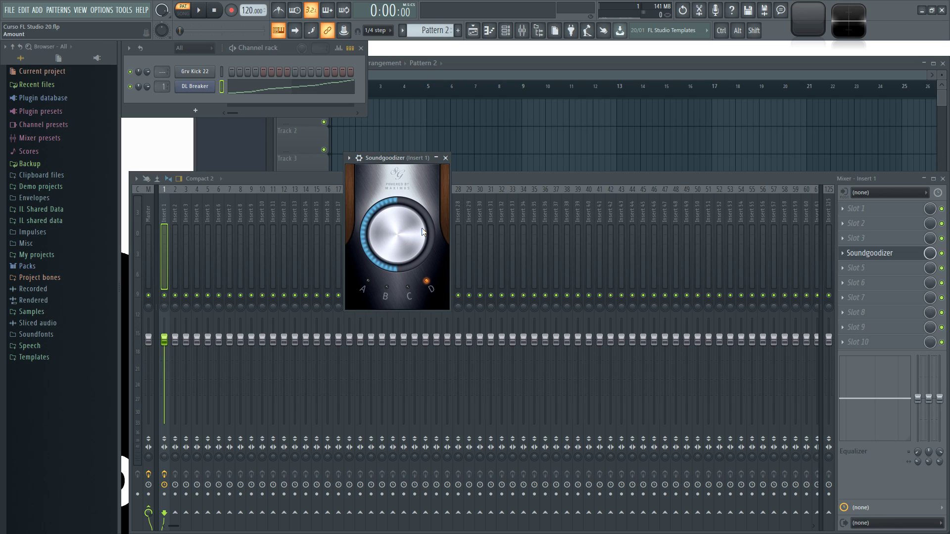
Step: Raise the Soundgoodizer amount to about two thirds and move the effect from slot 4 to slot 2
left_click_drag(399, 159, 439, 163)
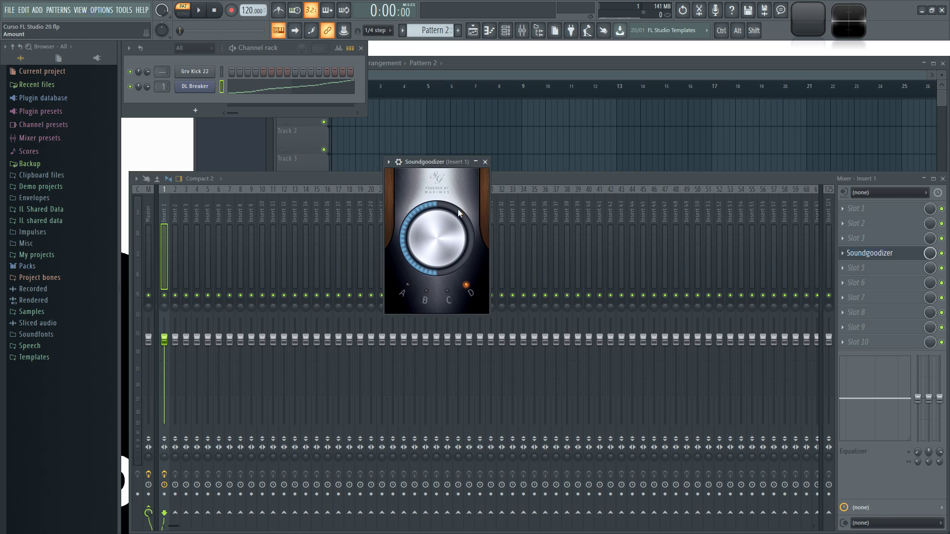
left_click_drag(437, 238, 437, 261)
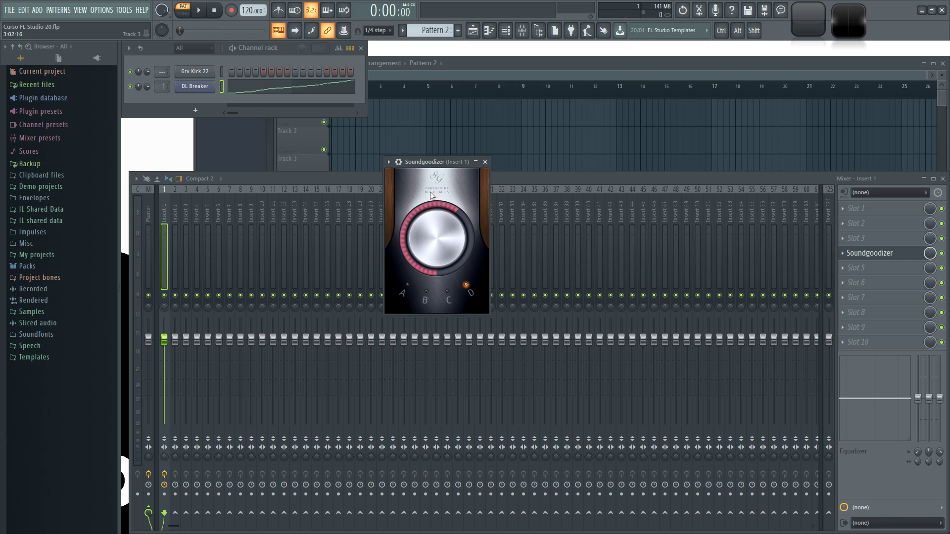
left_click_drag(876, 252, 876, 223)
Step: Load Maximus into effect slot 6 of Insert 1 and arrange its window below the Soundgoodizer window
left_click(843, 284)
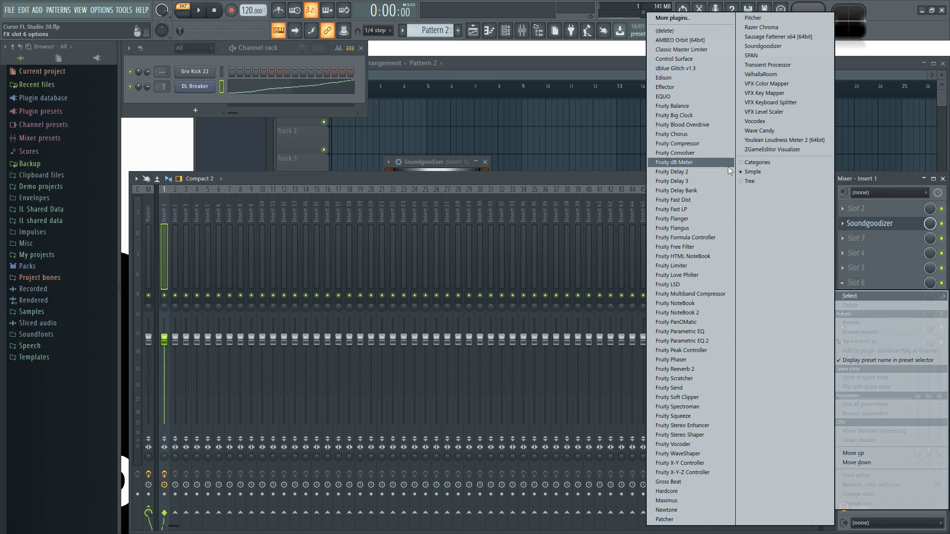
left_click(683, 500)
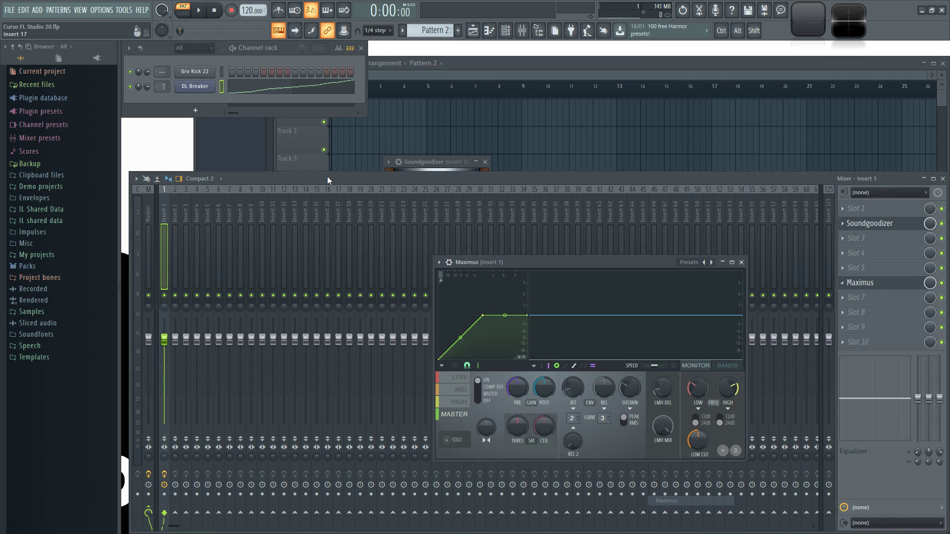
left_click_drag(548, 259, 348, 216)
left_click_drag(441, 162, 437, 65)
left_click_drag(349, 217, 390, 242)
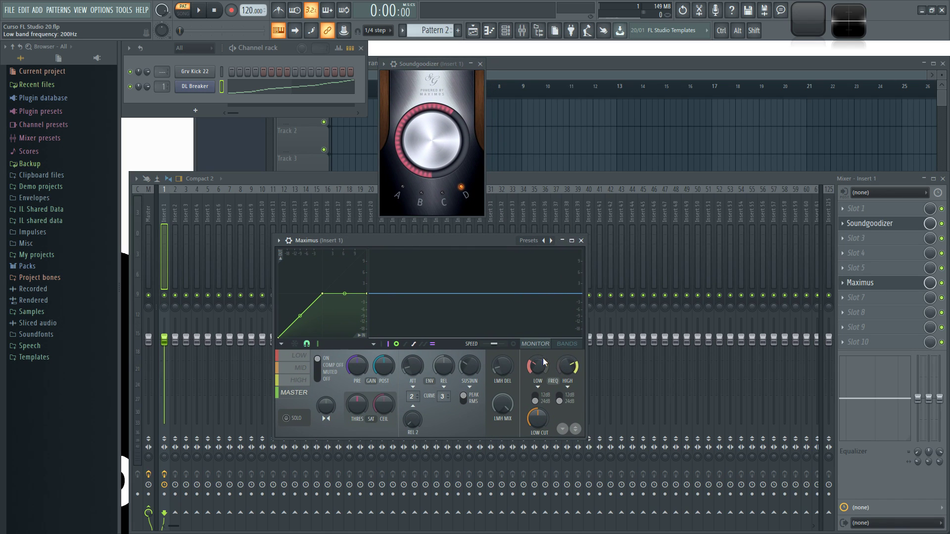
Step: Examine the low, mid and high bands of Maximus in the bands view, along with their pre and post gain controls
left_click(300, 356)
left_click(299, 369)
left_click(300, 380)
left_click(299, 356)
left_click(569, 346)
left_click(300, 369)
left_click(305, 381)
left_click_drag(362, 369, 362, 367)
left_click_drag(386, 370, 387, 366)
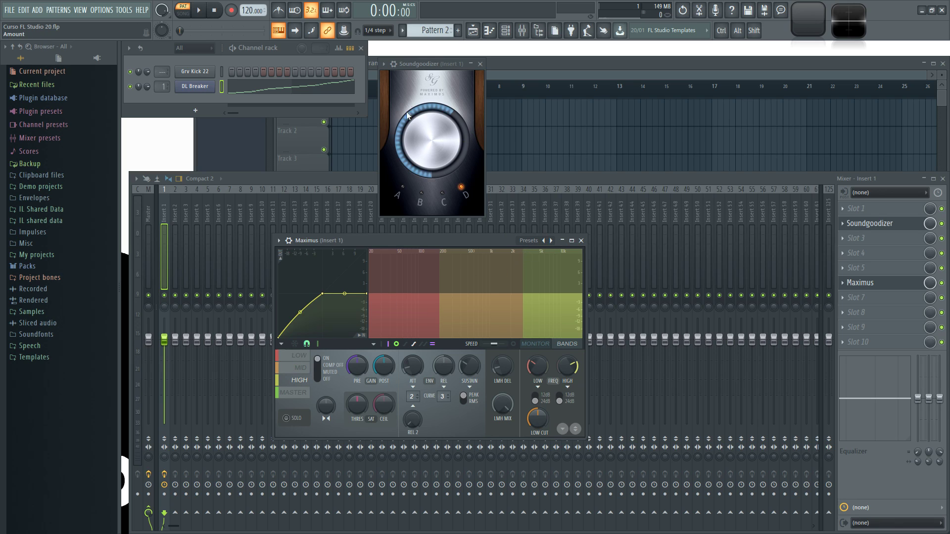
Step: Switch Soundgoodizer to mode B and load preset "a" from the Soundgoodizer presets into Maximus
left_click(419, 64)
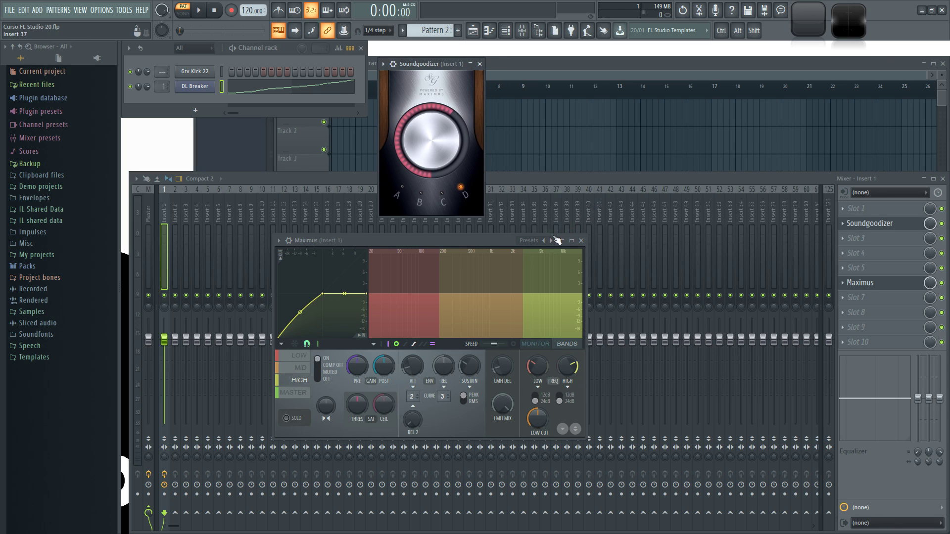
left_click(420, 194)
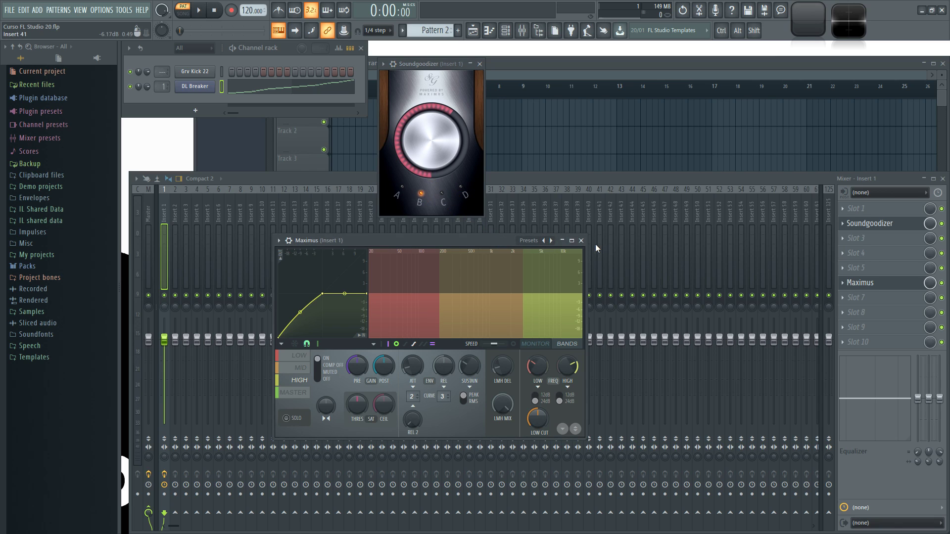
left_click(551, 240)
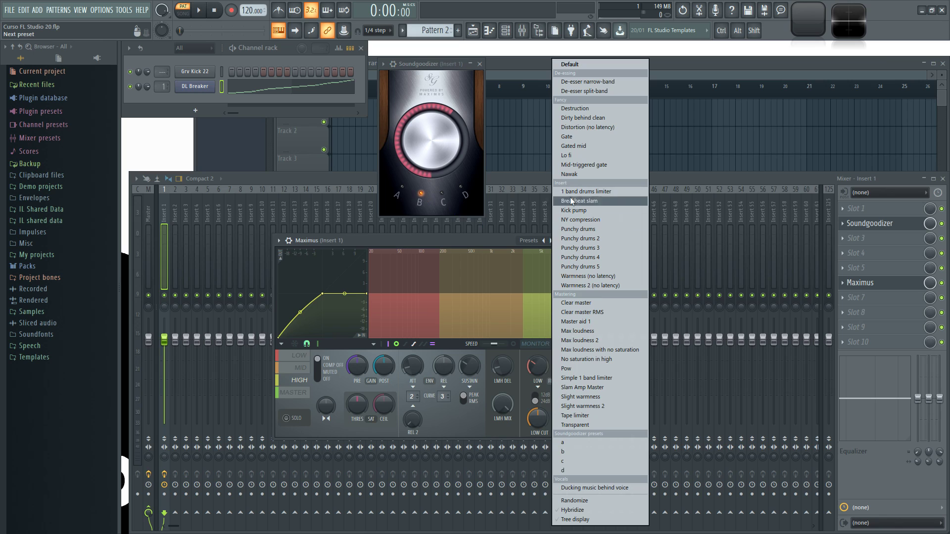
left_click(506, 243)
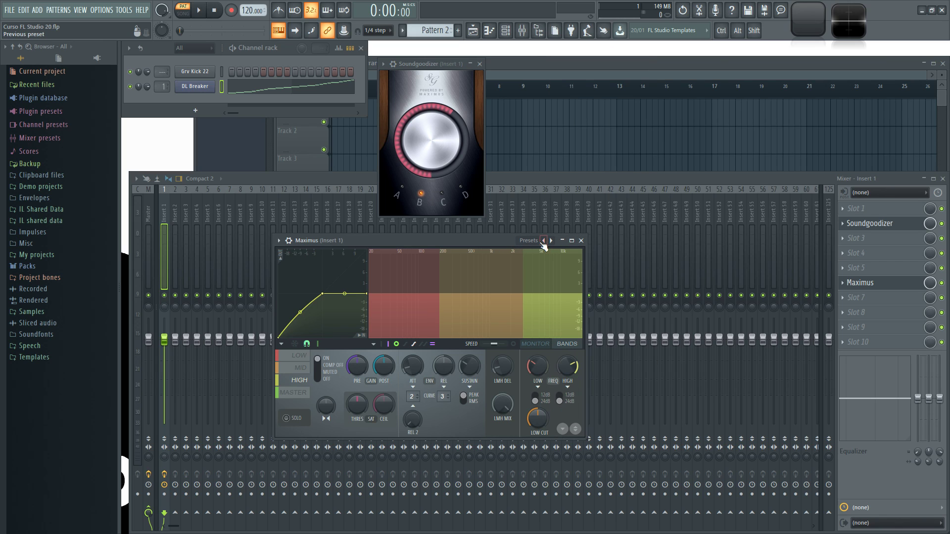
right_click(546, 241)
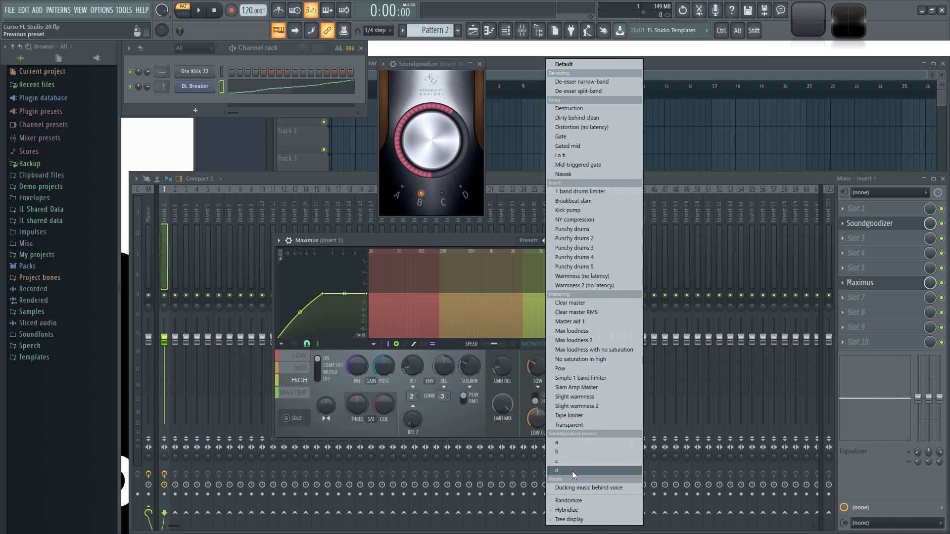
left_click(578, 444)
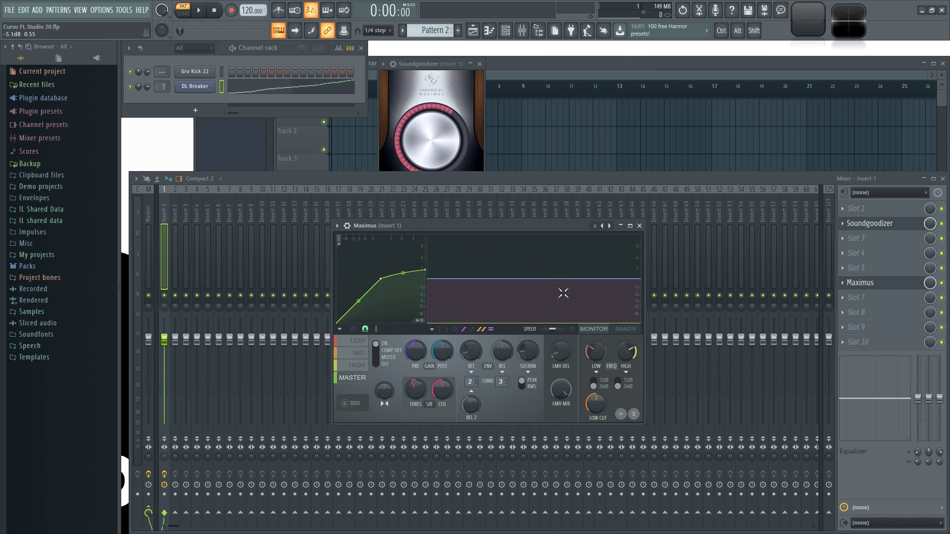
Step: Show the Maximus bands view and examine the low, mid, high and master compression curves of the loaded preset
left_click(626, 329)
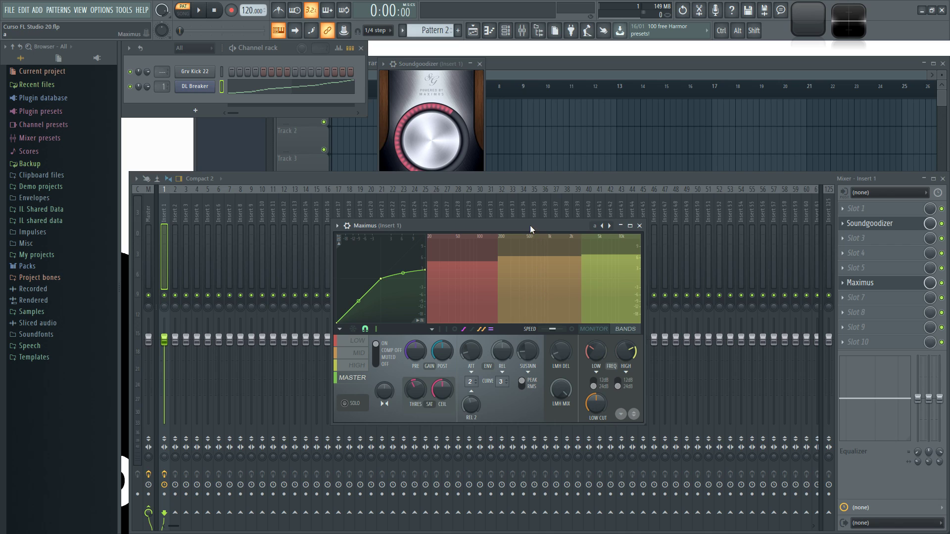
left_click_drag(531, 228, 576, 219)
left_click(405, 336)
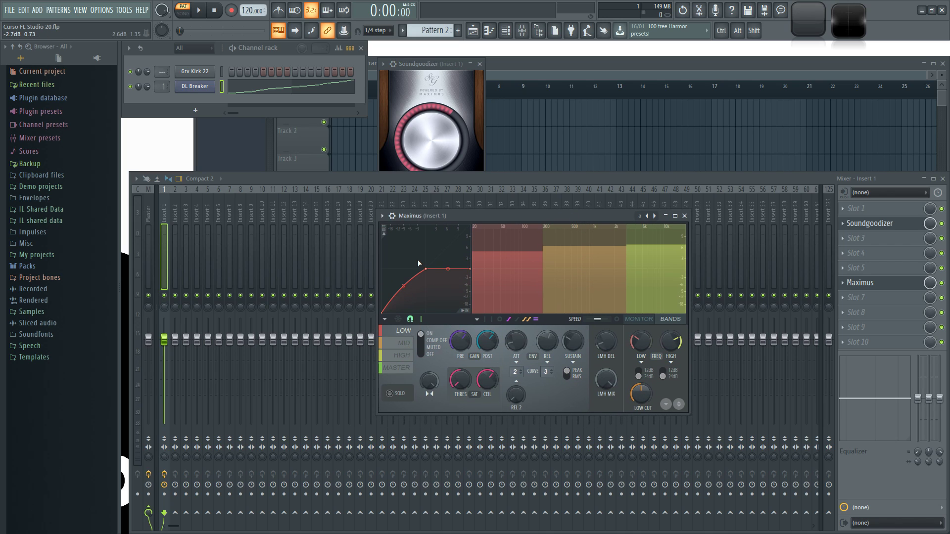
left_click(405, 342)
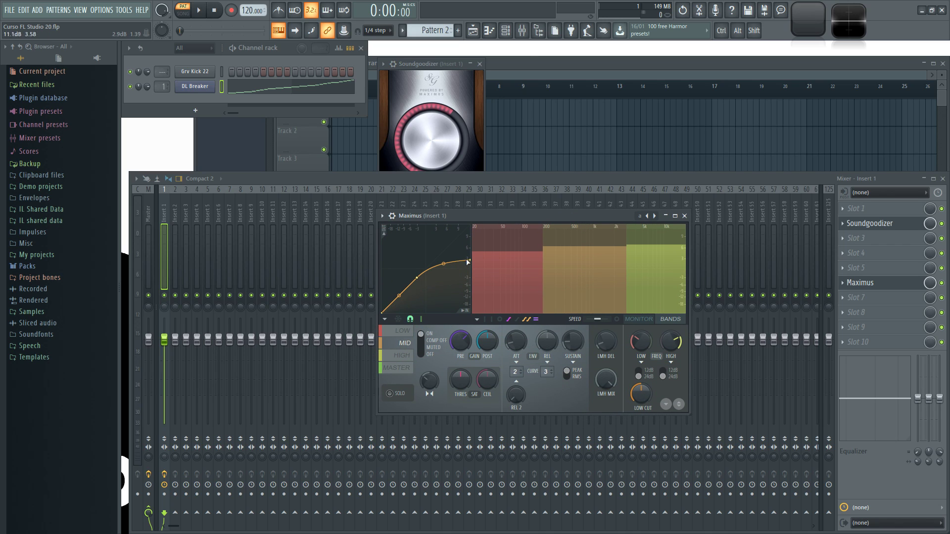
left_click(402, 355)
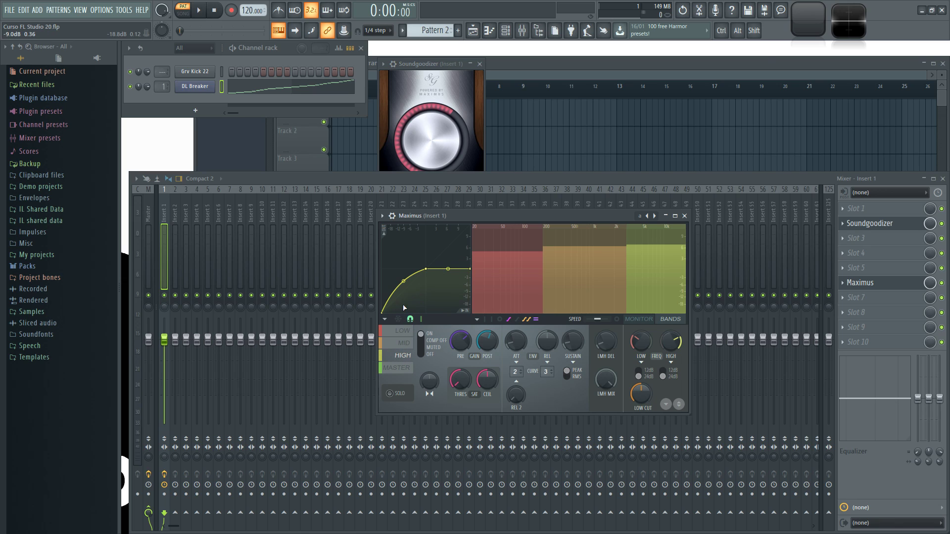
left_click(397, 368)
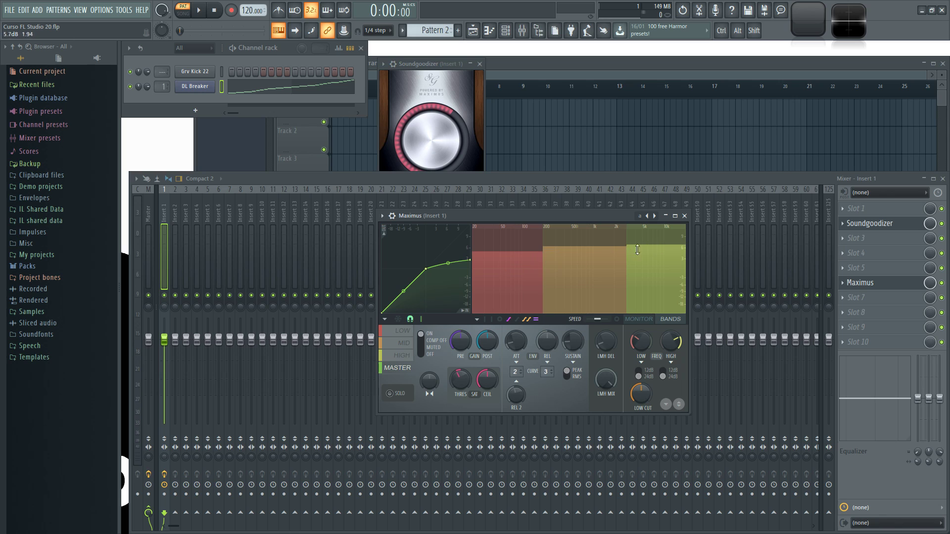
Step: Load Soundgoodizer presets "b" and "c" into Maximus in turn and display the frequency bands of preset "c"
right_click(653, 216)
left_click(676, 453)
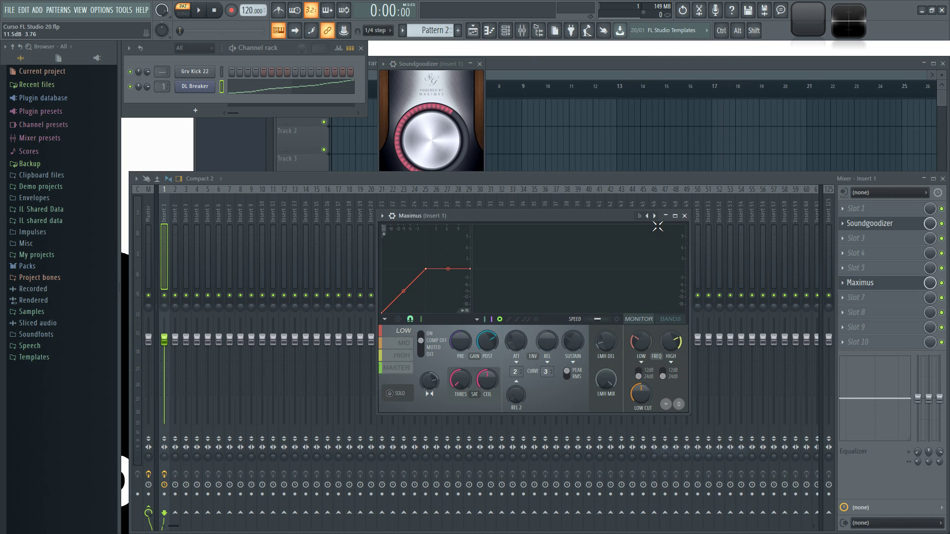
right_click(654, 216)
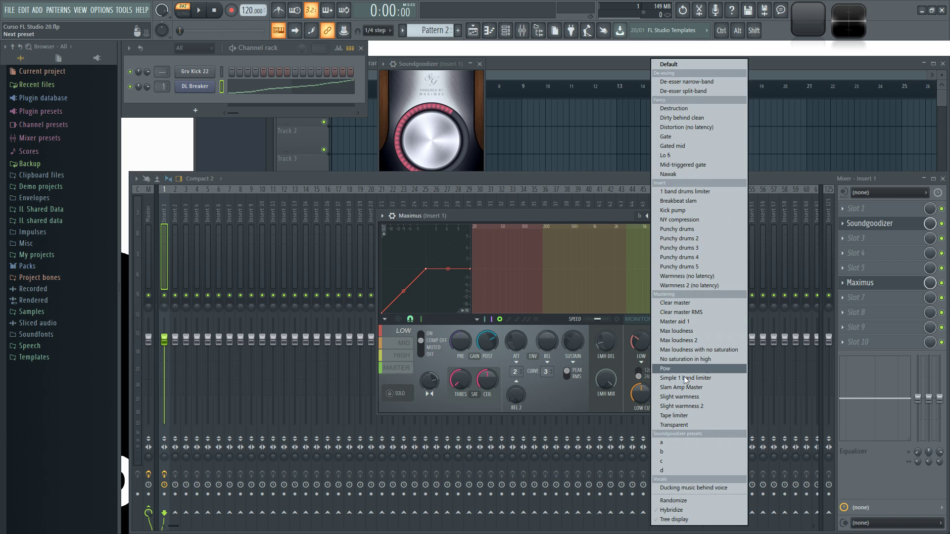
left_click(682, 461)
left_click(670, 319)
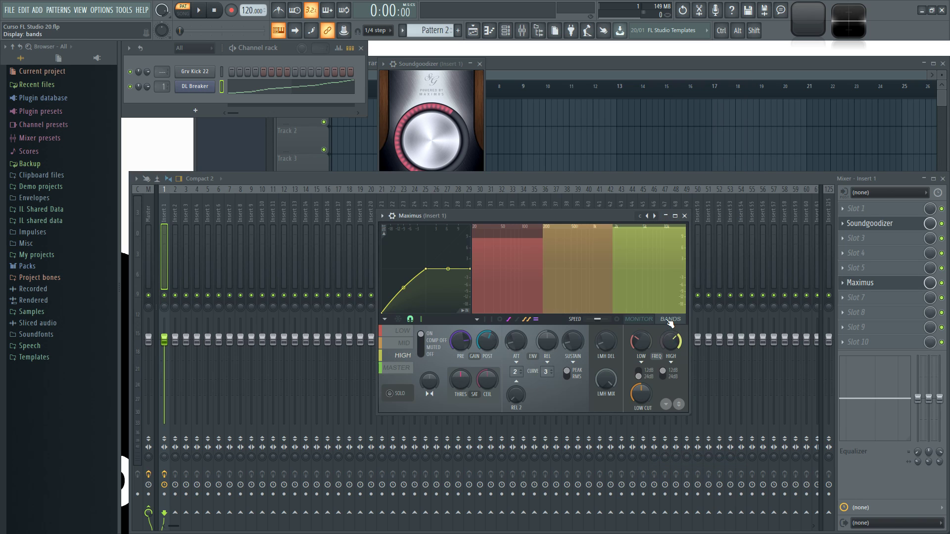
Step: Load Soundgoodizer preset "d" into Maximus and display its frequency bands
right_click(654, 217)
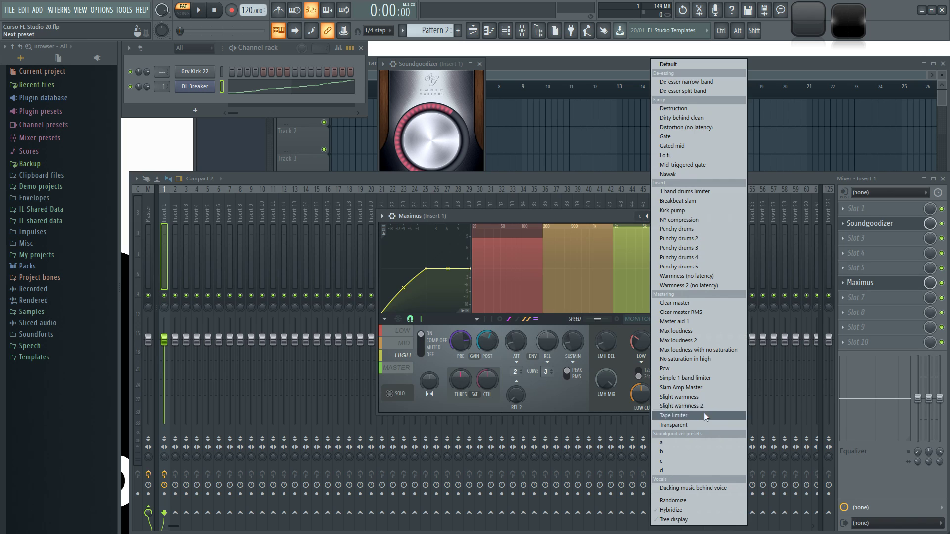
left_click(693, 469)
right_click(654, 216)
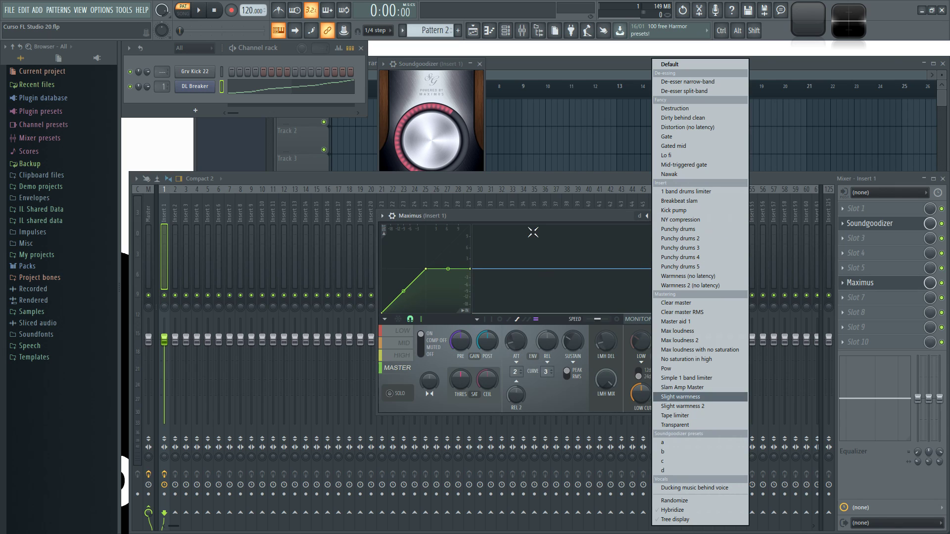
left_click(549, 222)
left_click(671, 319)
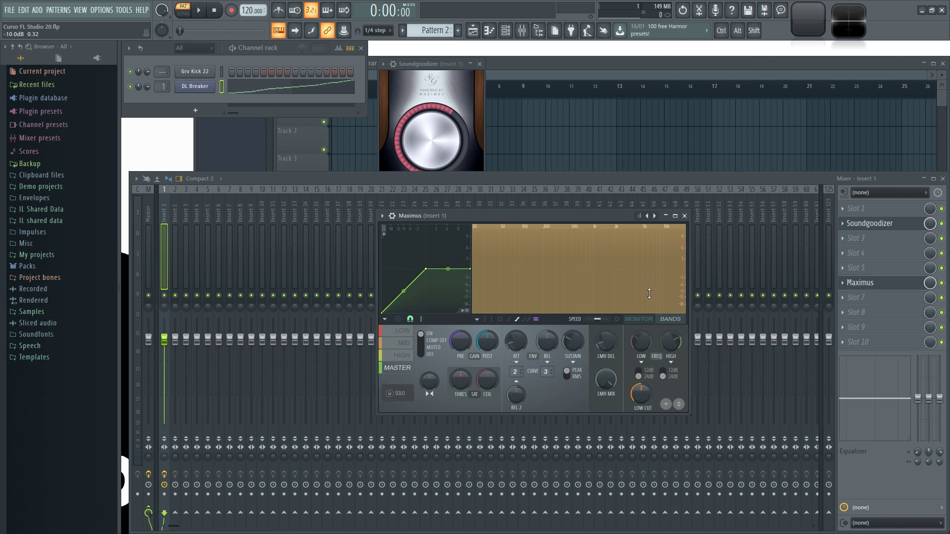
Step: Close and bypass Maximus in effect slot 6, and turn Soundgoodizer's amount down to zero
left_click(684, 216)
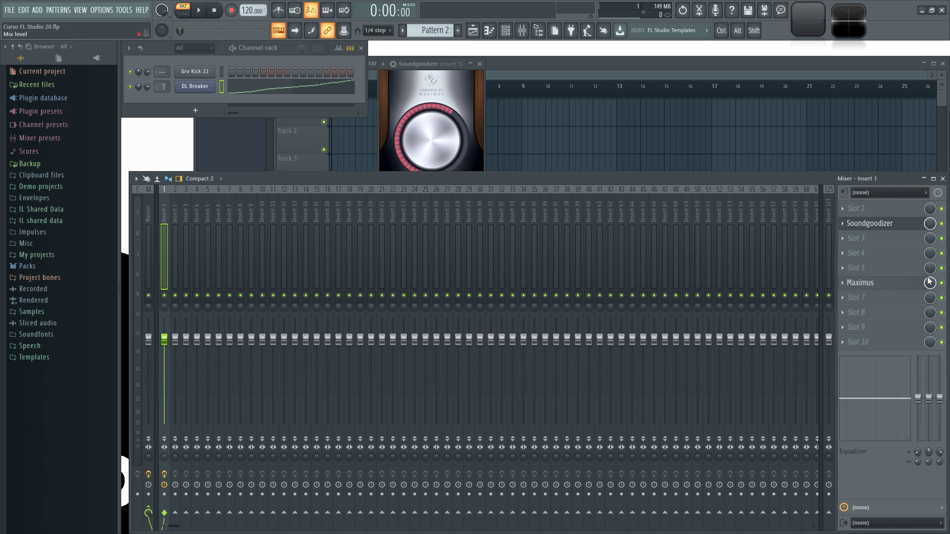
left_click(942, 283)
left_click_drag(423, 73, 459, 121)
left_click_drag(465, 184, 464, 216)
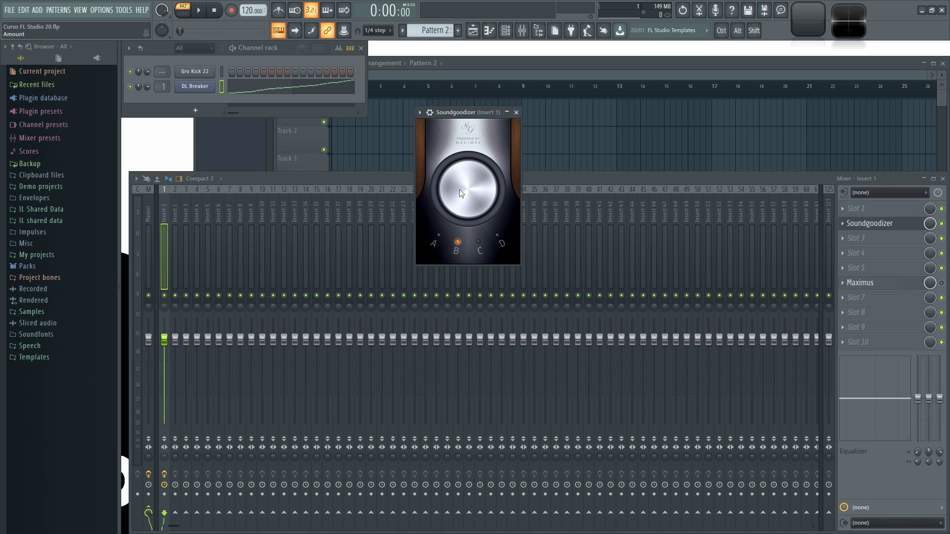
Step: Switch Soundgoodizer to mode A and raise its amount to maximum while playing the drum loop
key("space")
left_click_drag(460, 193, 460, 178)
left_click(436, 241)
key("space")
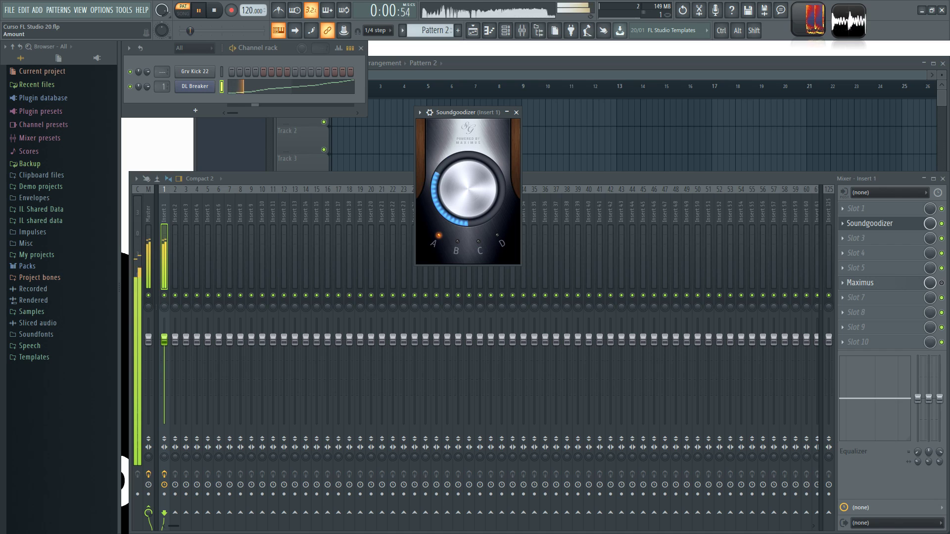
key("space")
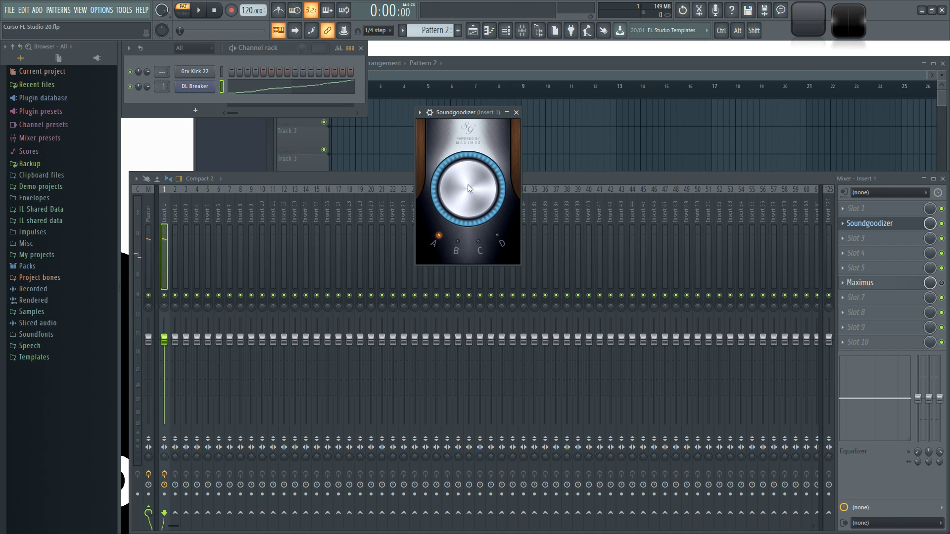
Step: Audition the drum loop at full Soundgoodizer amount in modes D and C, returning to mode A
left_click(499, 239)
key("space")
key("space")
key("space")
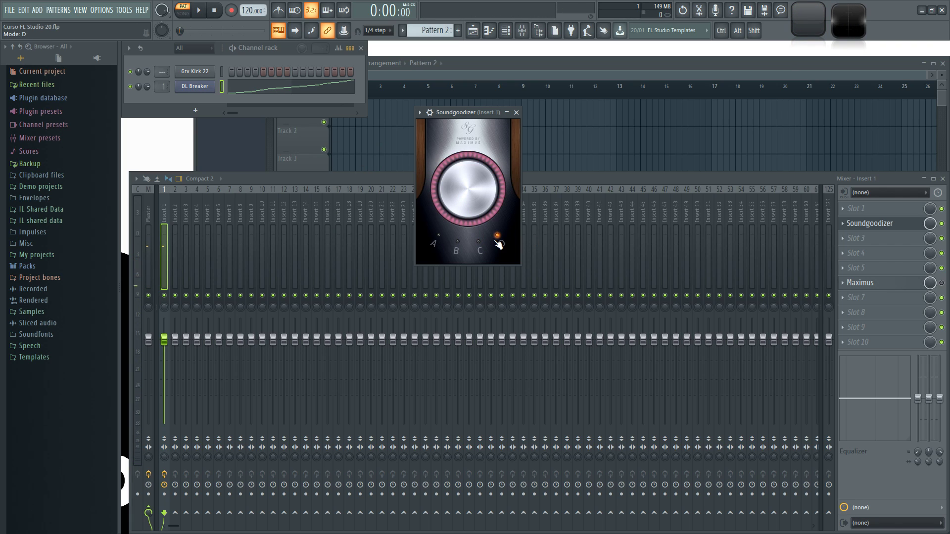
left_click(483, 245)
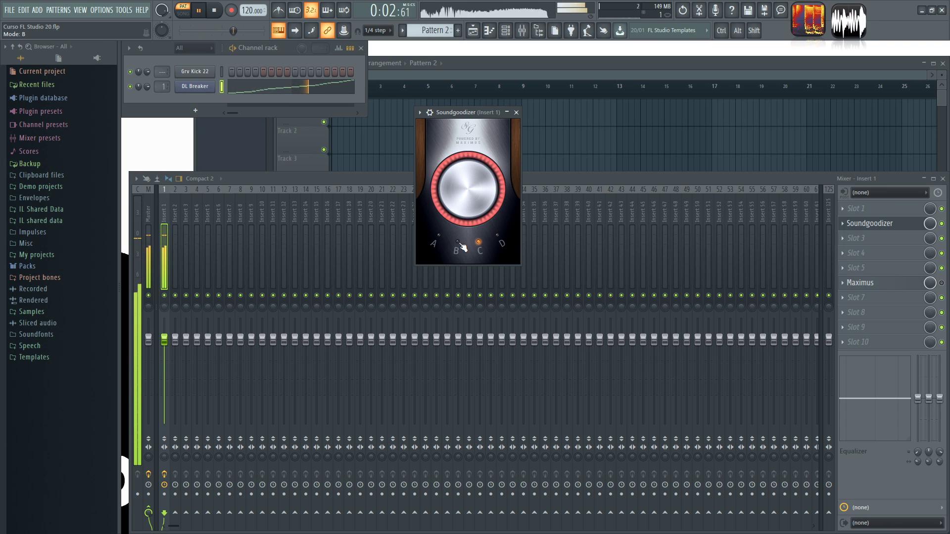
left_click(438, 237)
key("space")
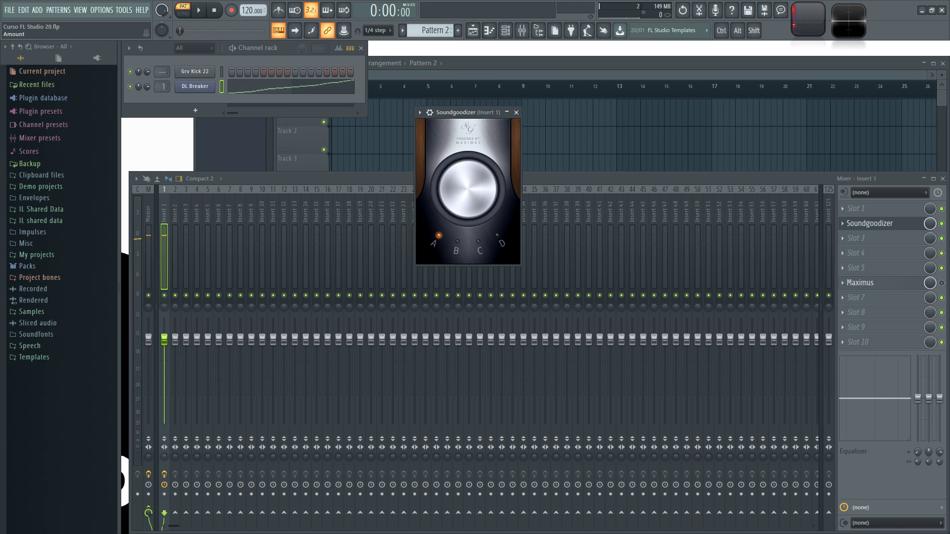
Step: Turn Soundgoodizer's amount to zero, and raise it to about a quarter while the drum loop plays
mouse_move(469, 183)
left_mouse_down()
mouse_move(468, 124)
mouse_move(476, 190)
left_mouse_up()
key("space")
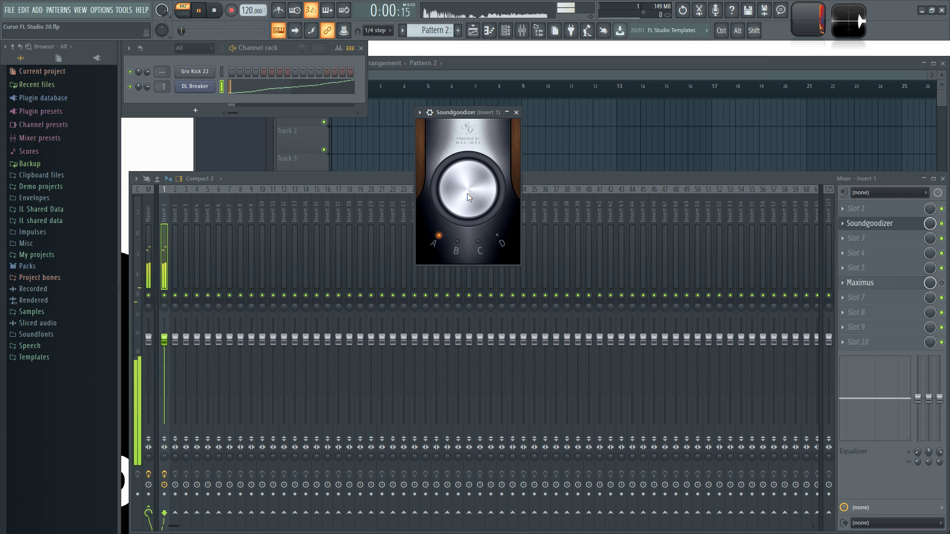
left_click_drag(469, 197, 468, 169)
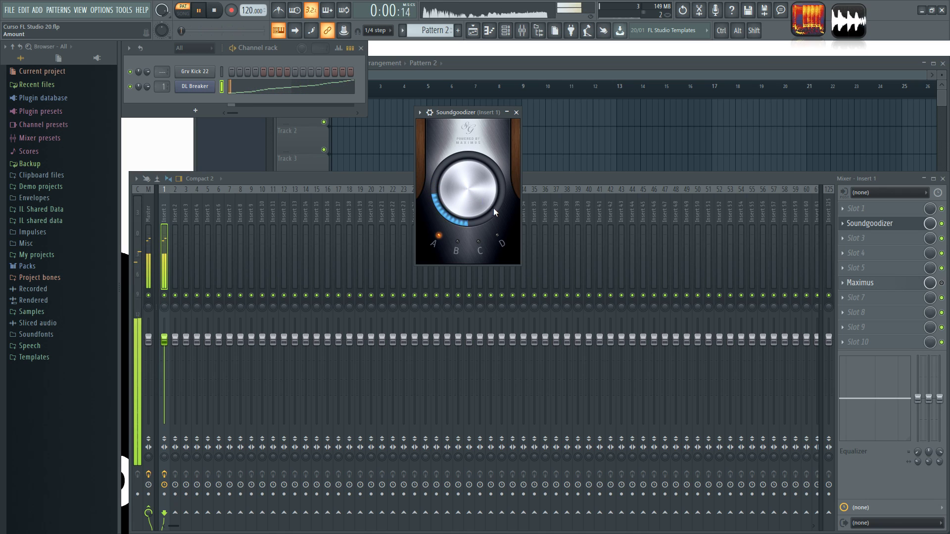
key("space")
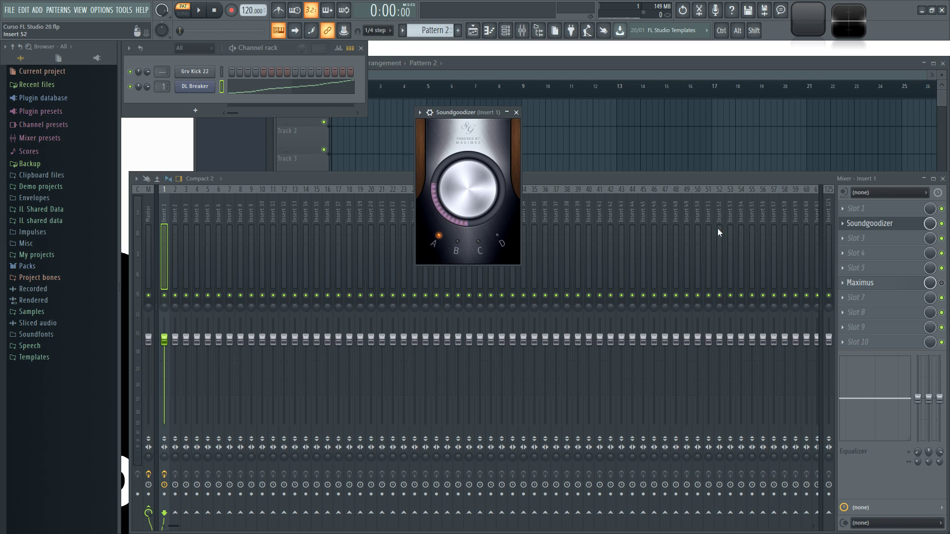
Step: Compare the playing drum loop with Soundgoodizer bypassed and active, leaving the effect enabled
key("space")
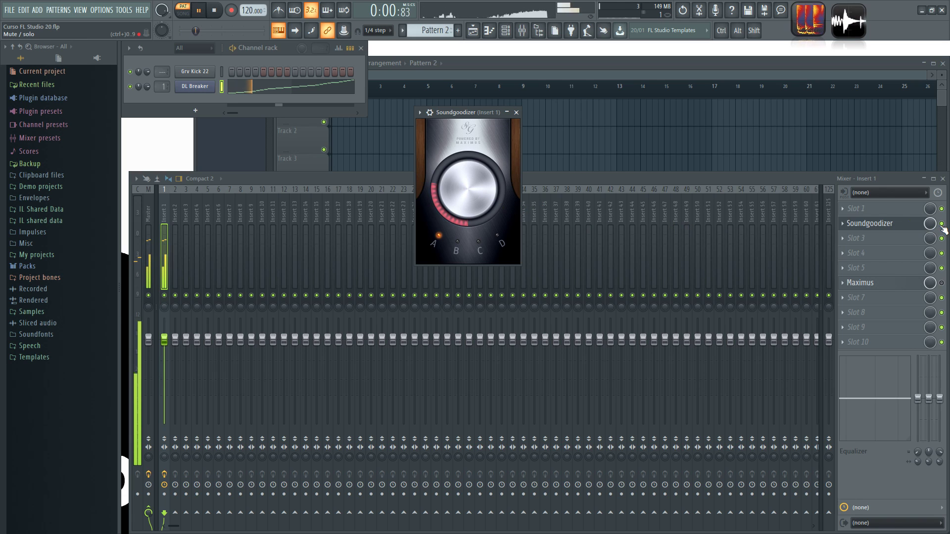
left_click(942, 224)
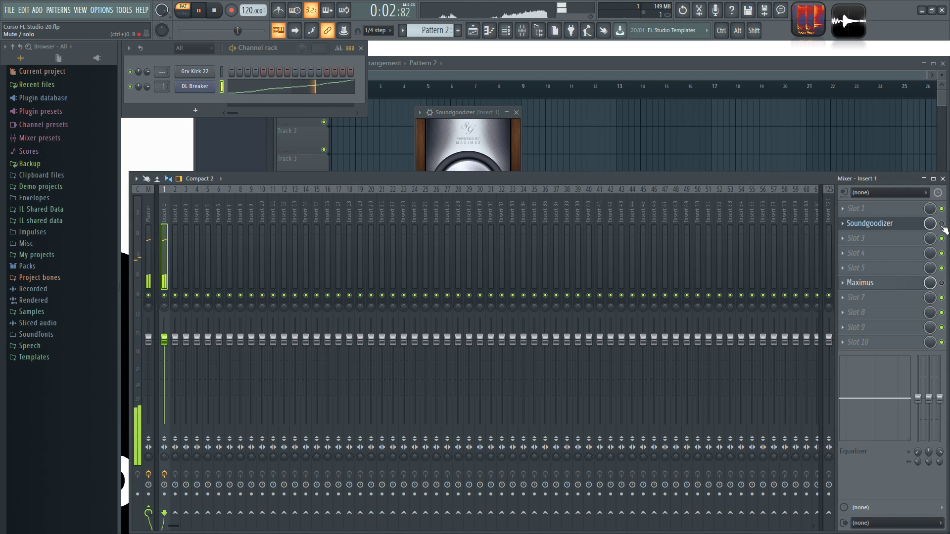
left_click(942, 224)
key("space")
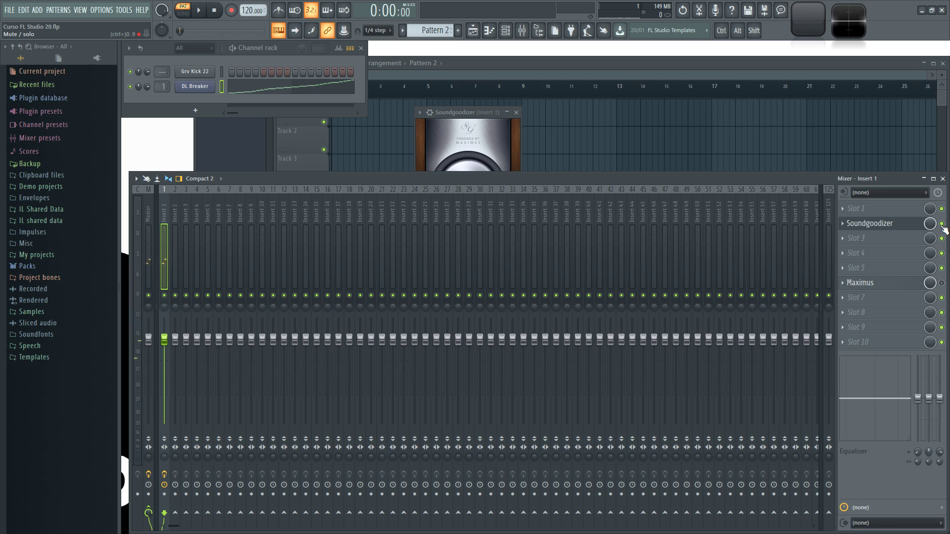
key("space")
left_click(941, 224)
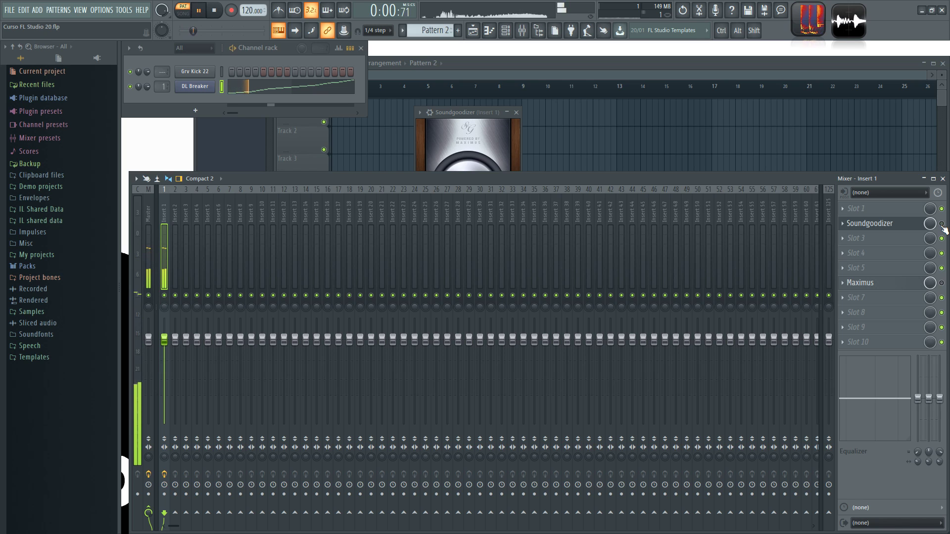
left_click(942, 224)
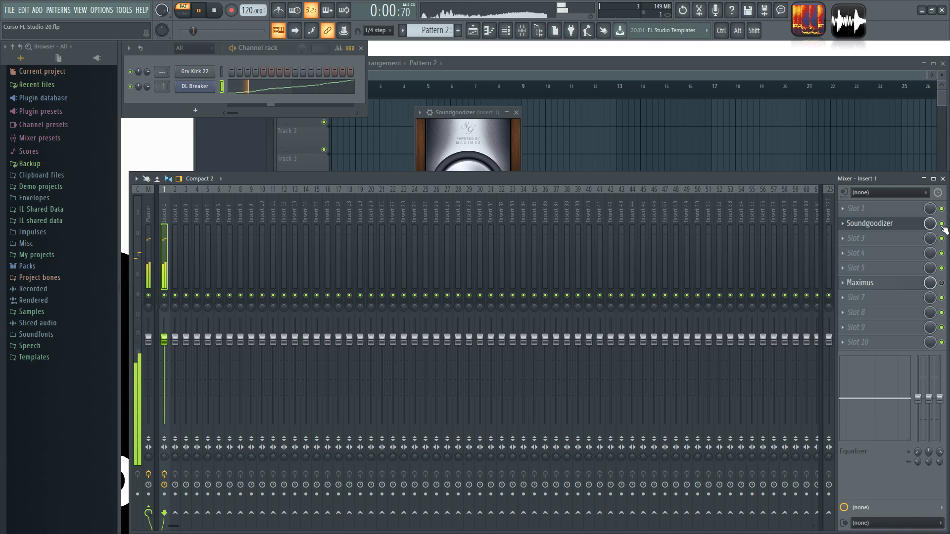
left_click(941, 224)
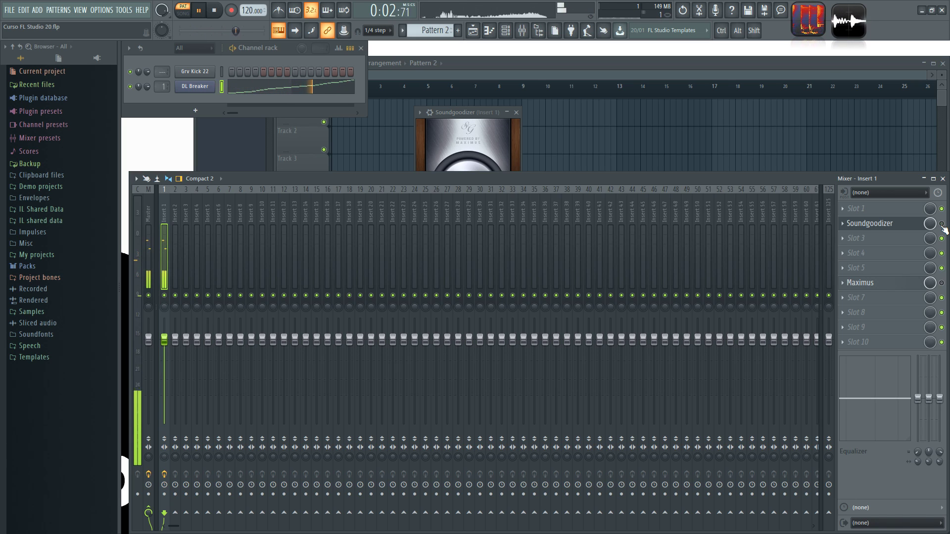
left_click(942, 224)
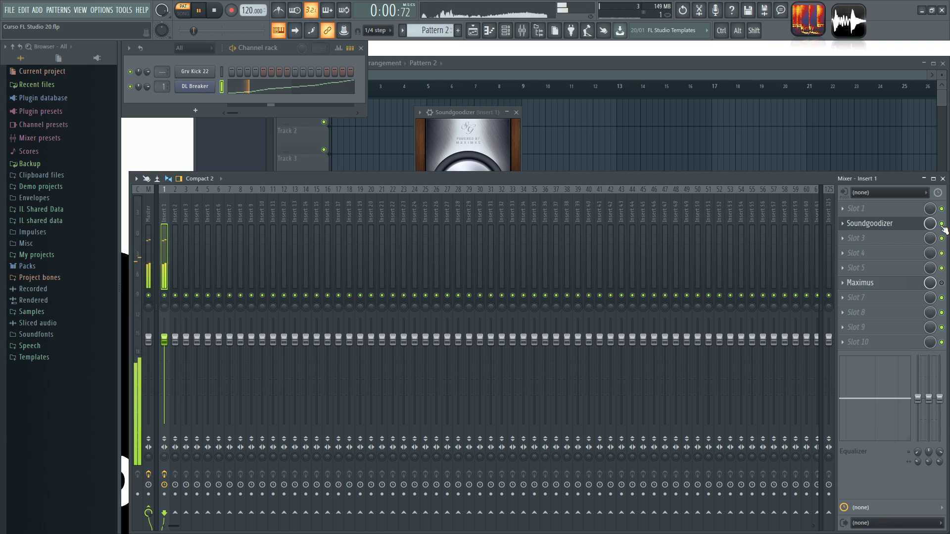
key("space")
Step: Route Grv Kick 22 to mixer Insert 1 in place of DL Breaker, and fill every fourth step of the kick
left_click_drag(477, 113, 467, 126)
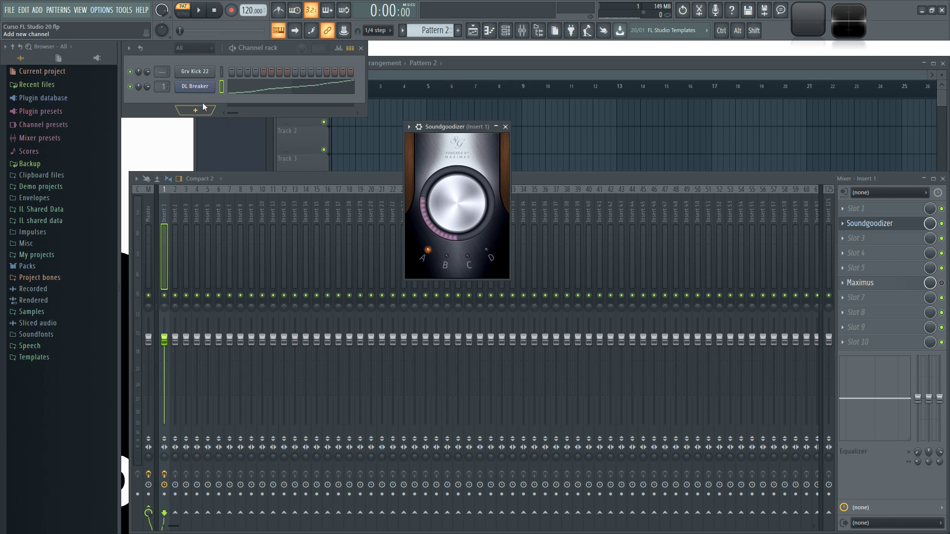
left_click(222, 72)
left_click_drag(162, 72, 162, 90)
right_click(214, 70)
left_click(358, 122)
Step: Play the kick pattern through Soundgoodizer modes A and B while varying the amount
key("space")
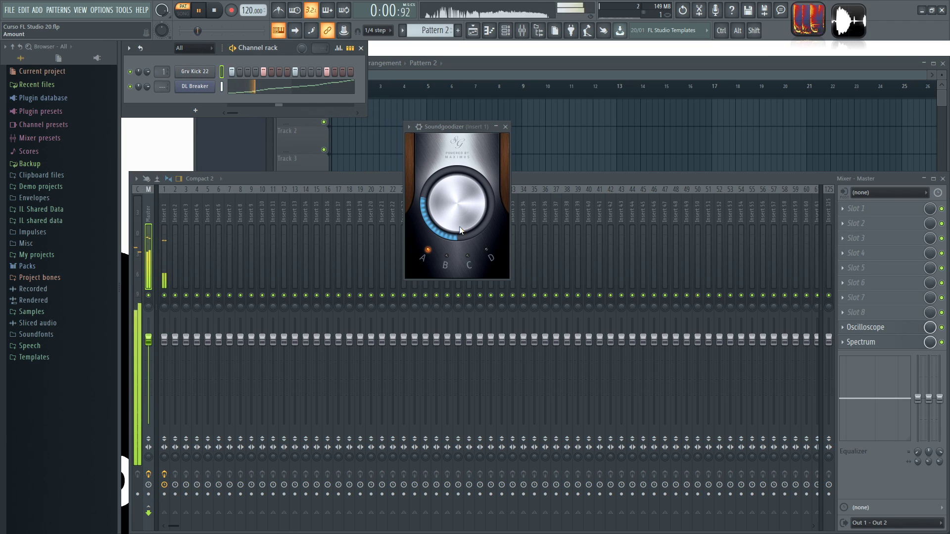
left_click(452, 216)
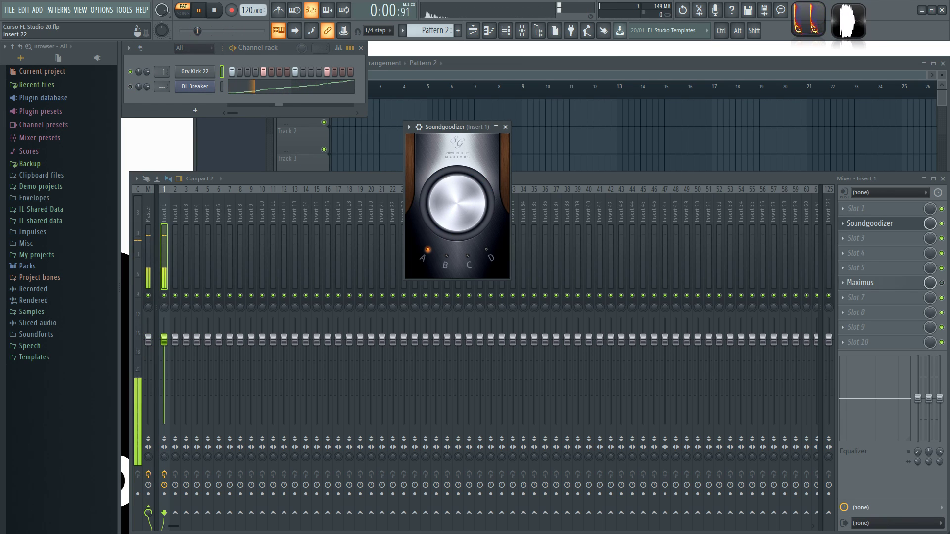
left_click(447, 256)
mouse_move(454, 203)
left_mouse_down()
mouse_move(455, 183)
mouse_move(462, 225)
mouse_move(467, 153)
mouse_move(460, 263)
mouse_move(460, 199)
left_mouse_up()
key("space")
Step: Audition the kick in Soundgoodizer modes C and D, with the amount at about a quarter
left_click(468, 262)
key("space")
left_click(489, 252)
scroll(460, 212, "up", 10)
key("space")
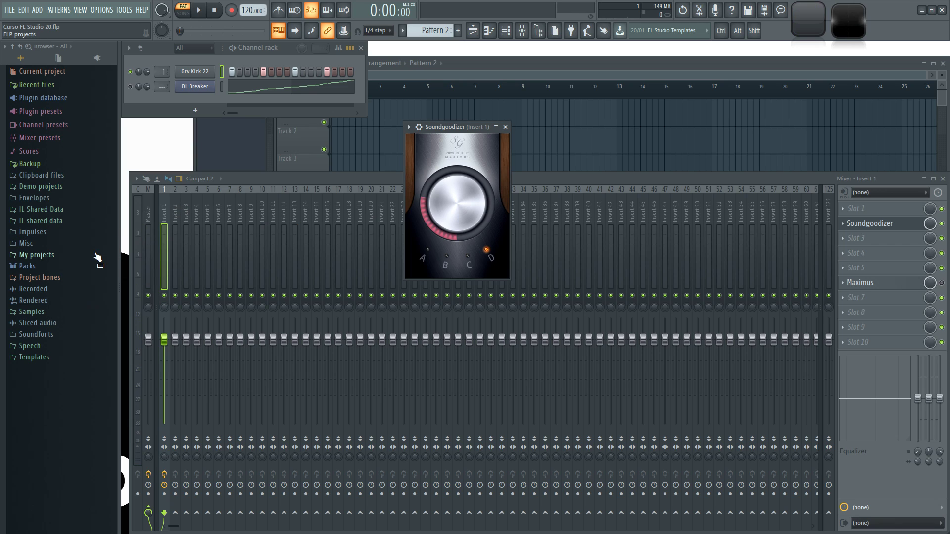
Step: Cycle Soundgoodizer through modes C and B back to A, and turn its amount down
left_click_drag(454, 136, 461, 136)
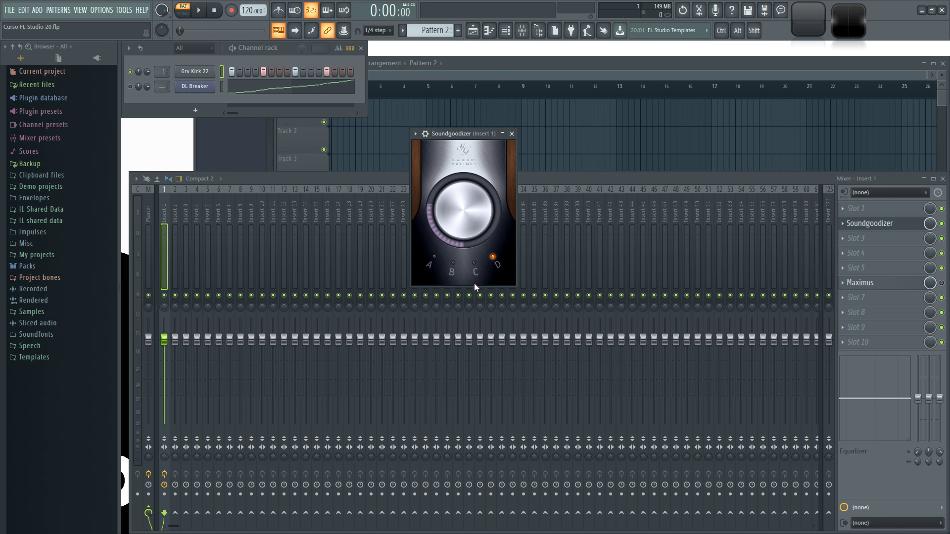
left_click(475, 263)
left_click(456, 265)
left_click(438, 262)
left_click_drag(456, 227, 456, 252)
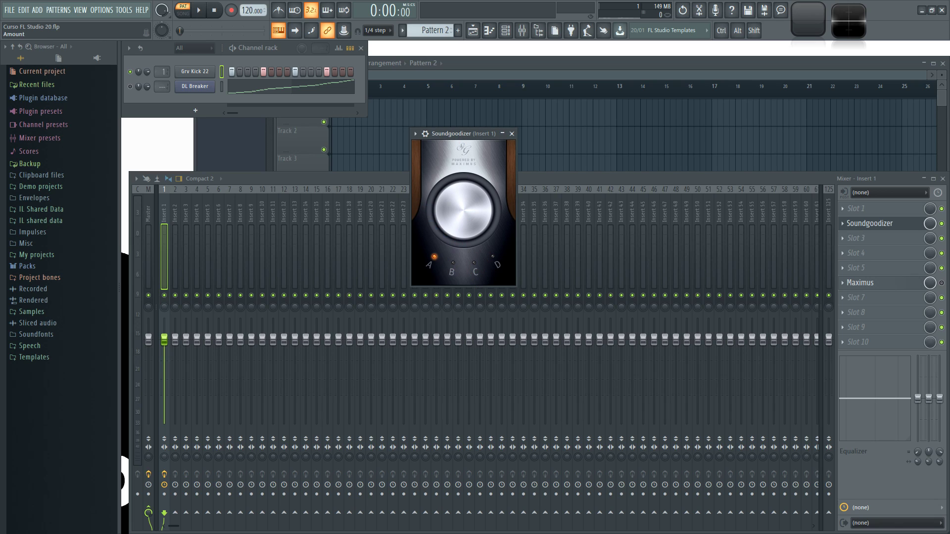
mouse_move(464, 217)
left_mouse_down()
mouse_move(464, 233)
mouse_move(465, 204)
mouse_move(464, 230)
left_mouse_up()
Step: Browse across the mixer inserts and select the Master track to view its effect slots
left_click_drag(173, 206, 577, 208)
left_click_drag(639, 209, 218, 205)
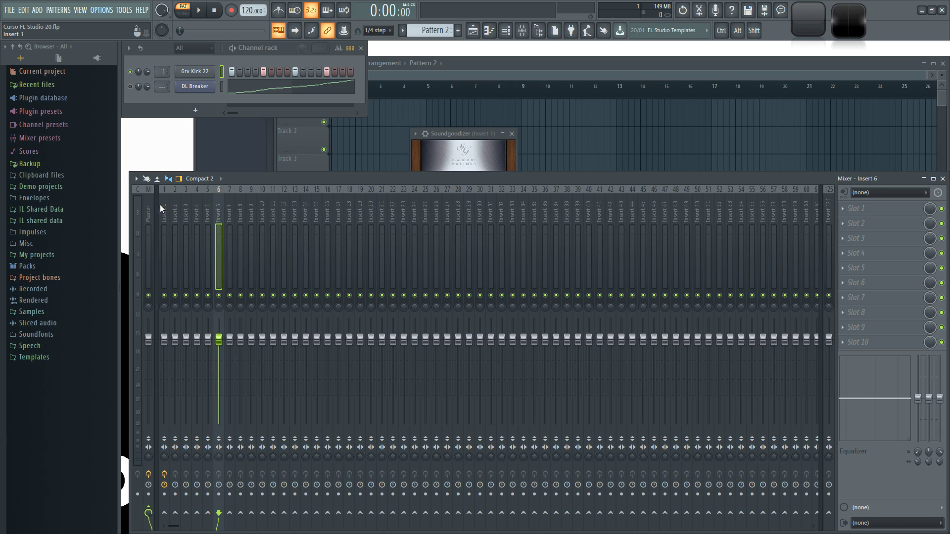
left_click(144, 203)
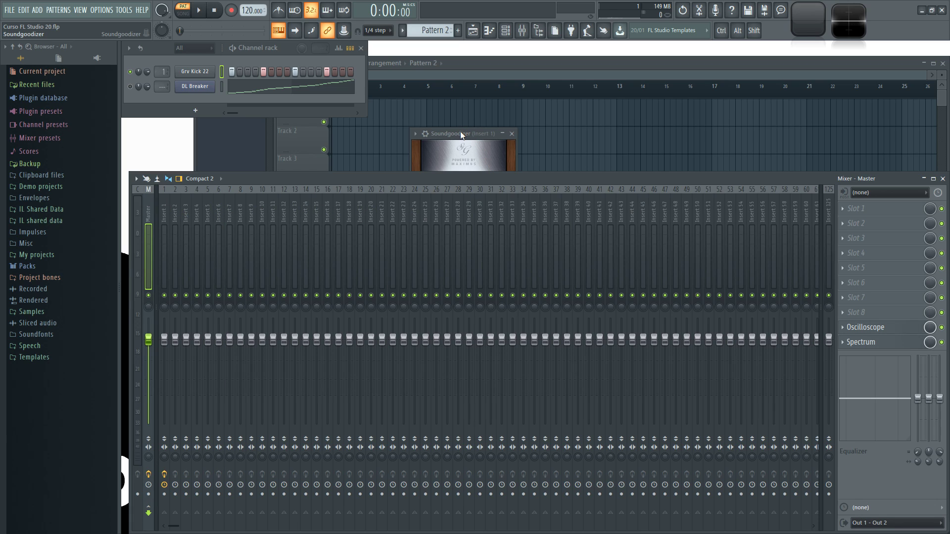
Step: Bring the Soundgoodizer window forward and sweep its amount between zero and high, ending at a low setting
left_click_drag(458, 130, 460, 155)
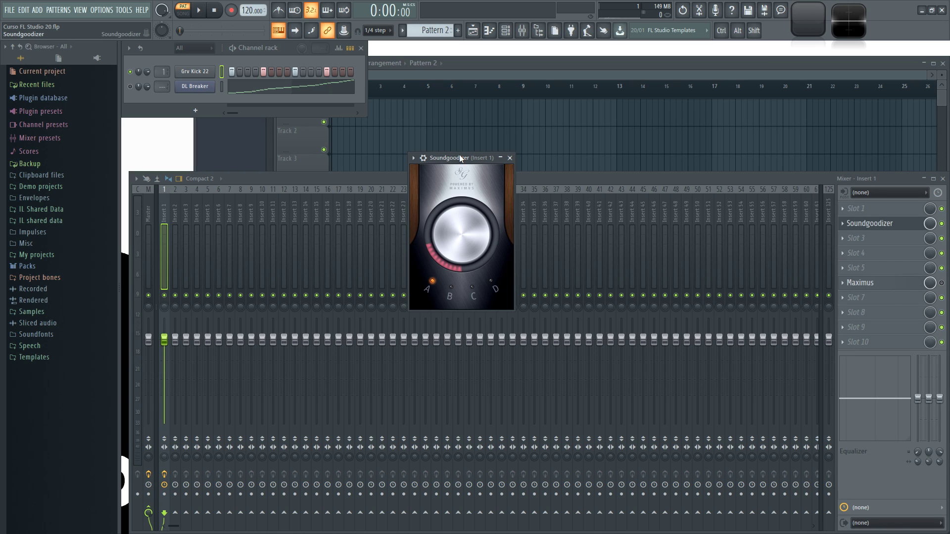
left_click_drag(459, 158, 449, 154)
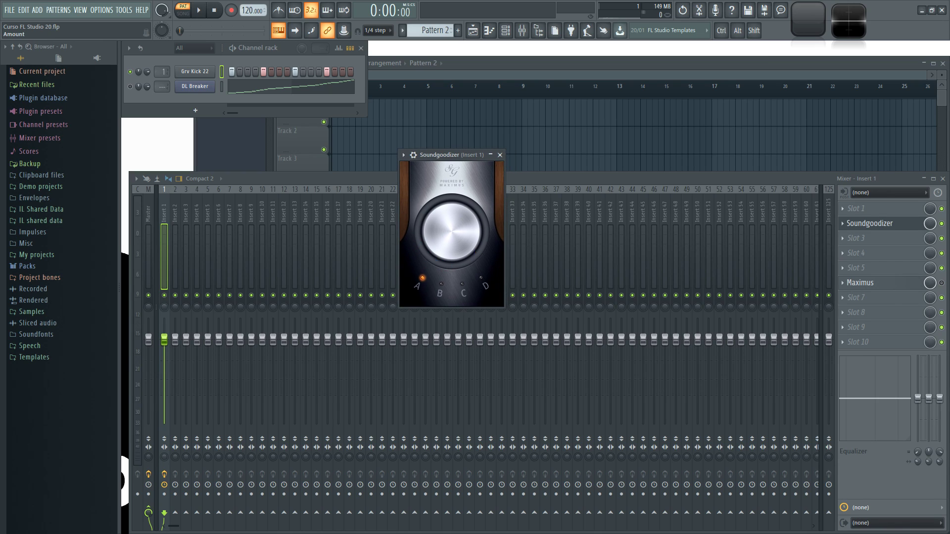
left_click_drag(468, 245, 468, 213)
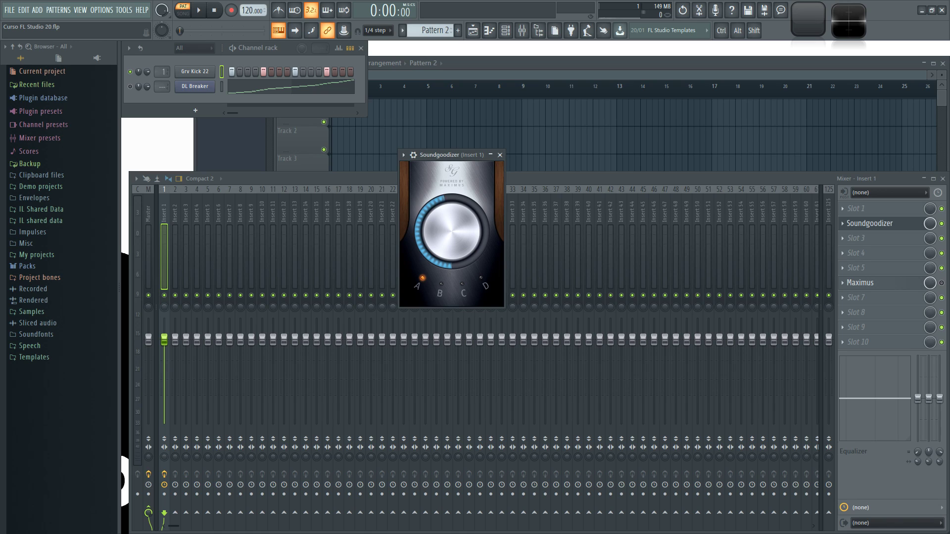
left_click_drag(469, 210, 457, 189)
left_click_drag(449, 224, 449, 260)
left_click_drag(450, 228, 451, 218)
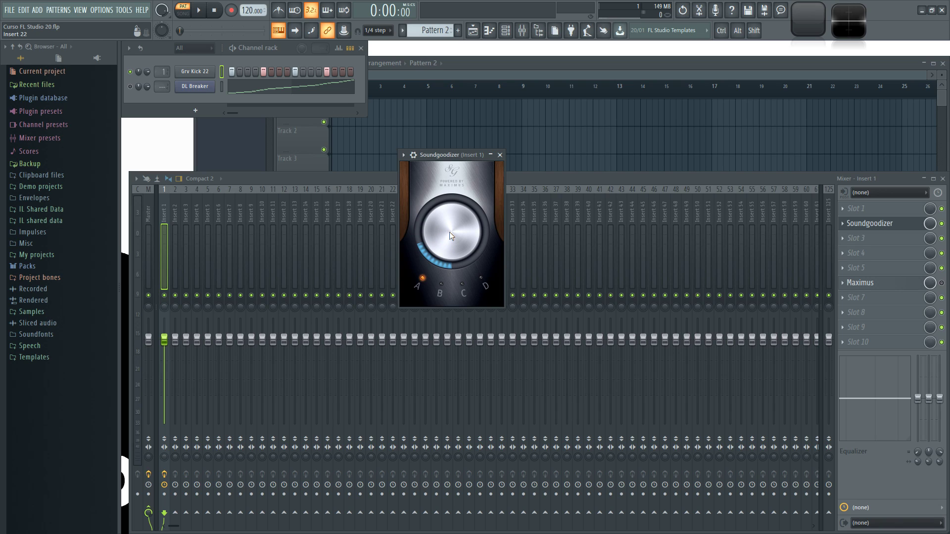
Step: Reopen Maximus, load its Default preset and reactivate it in effect slot 6
left_click(860, 283)
left_click_drag(552, 220, 490, 174)
right_click(594, 172)
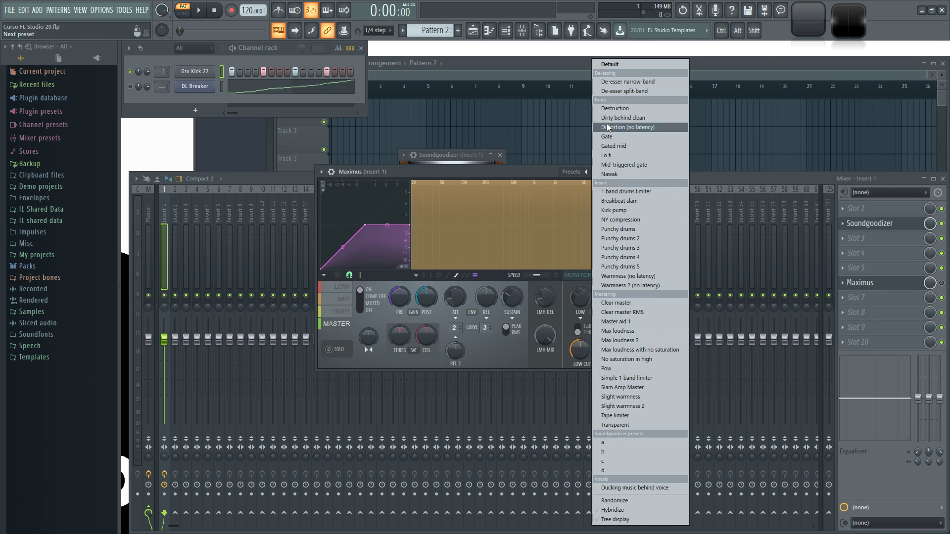
left_click(604, 64)
left_click_drag(519, 173, 479, 144)
left_click(942, 283)
Step: Enlarge the Maximus window, examine the low, mid, high and master curves of the Default preset, and close it
left_click_drag(580, 345, 707, 435)
left_click(293, 353)
left_click(295, 366)
left_click(291, 378)
left_click(287, 390)
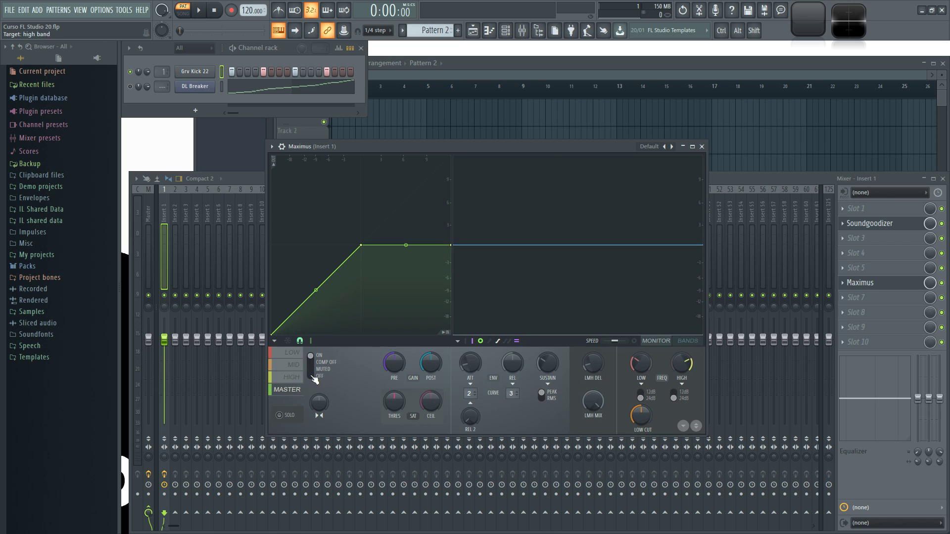
left_click(702, 147)
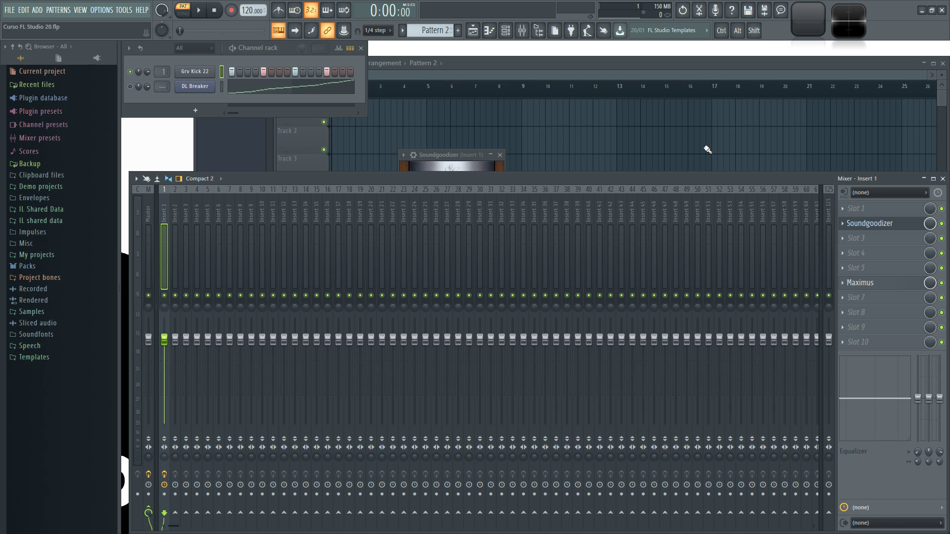